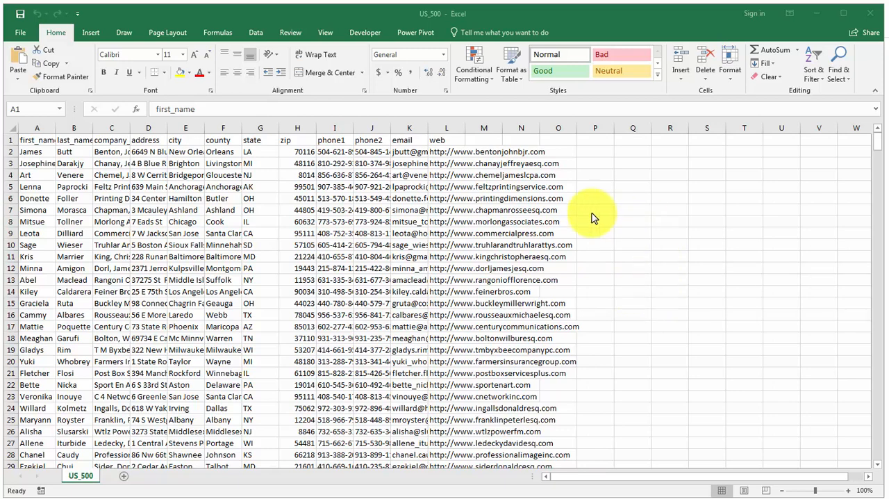
Start saving a copy of the US_500 file in Excel Workbook (*.xlsx) format in the BTM 112 Data Files folder.
{"action": "left_click", "coordinate": [238, 282]}
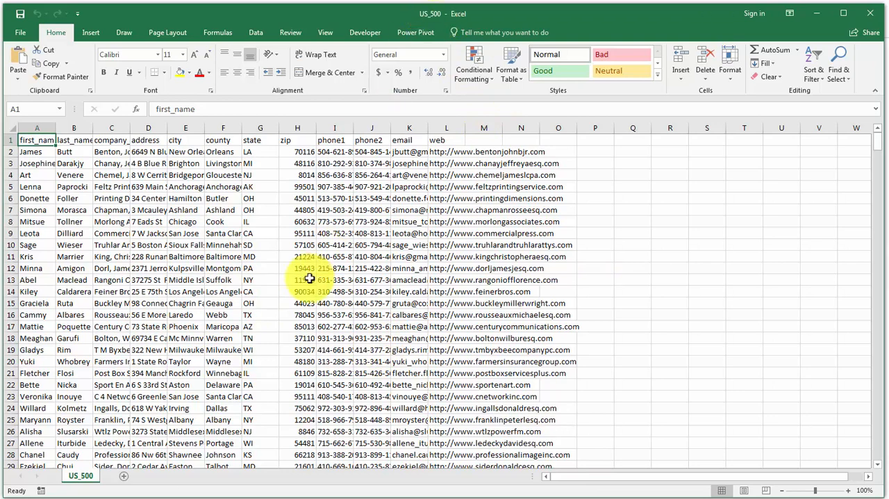
{"action": "left_click", "coordinate": [21, 33]}
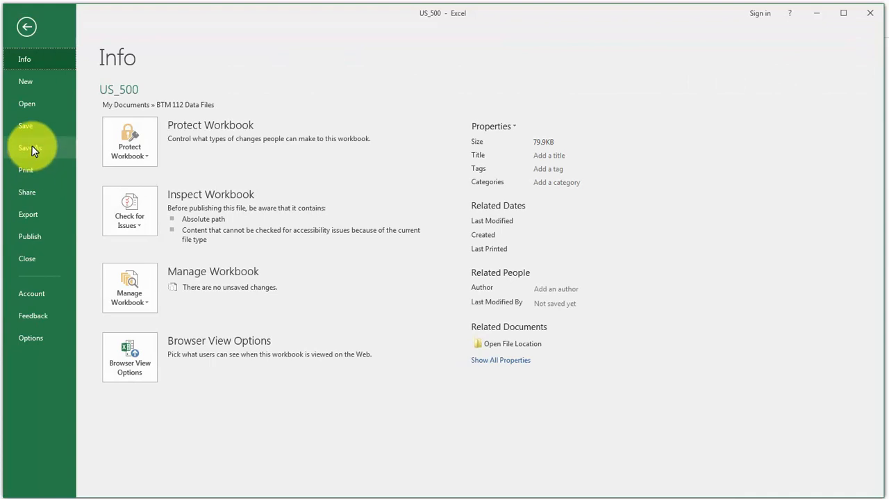
{"action": "left_click", "coordinate": [28, 147]}
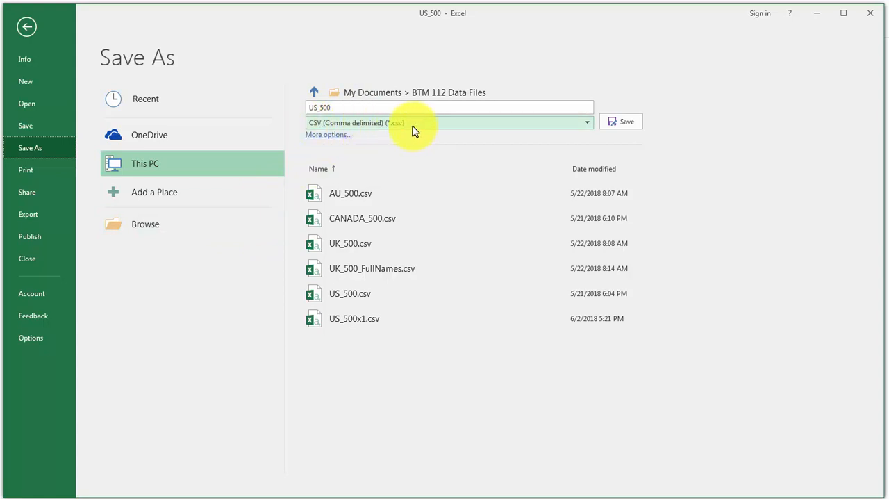
{"action": "left_click", "coordinate": [587, 126]}
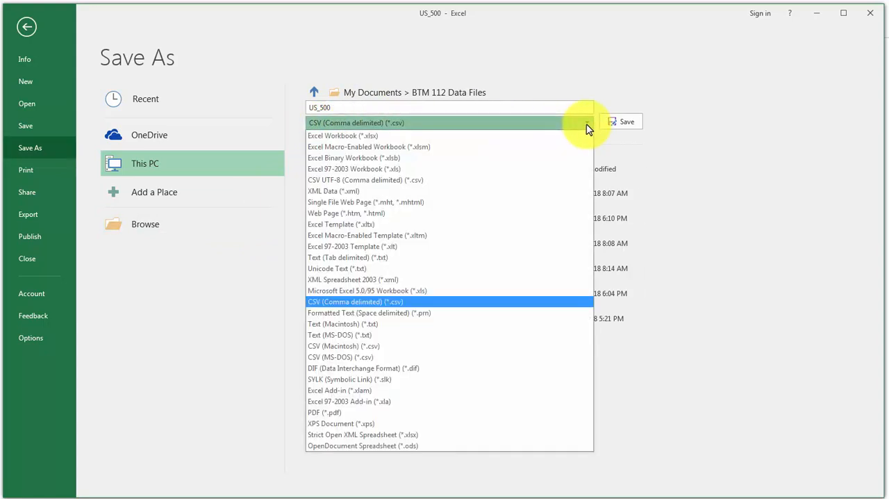
{"action": "left_click", "coordinate": [347, 136]}
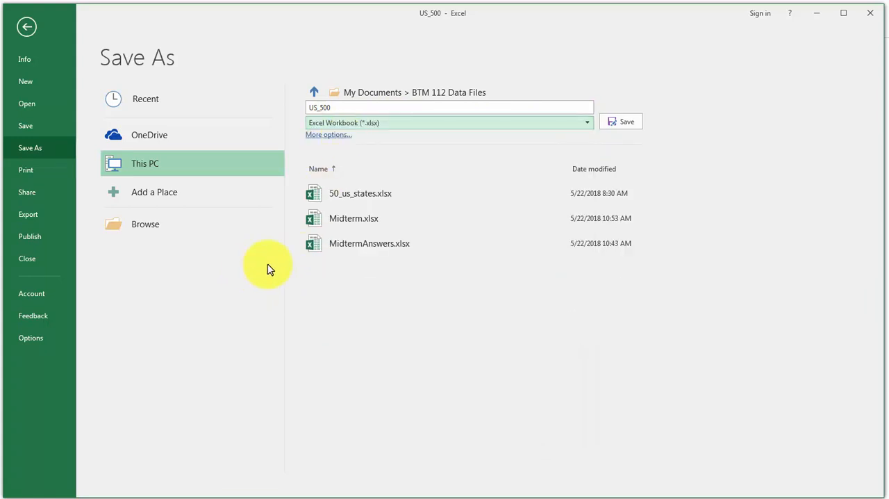
{"action": "left_click", "coordinate": [137, 227]}
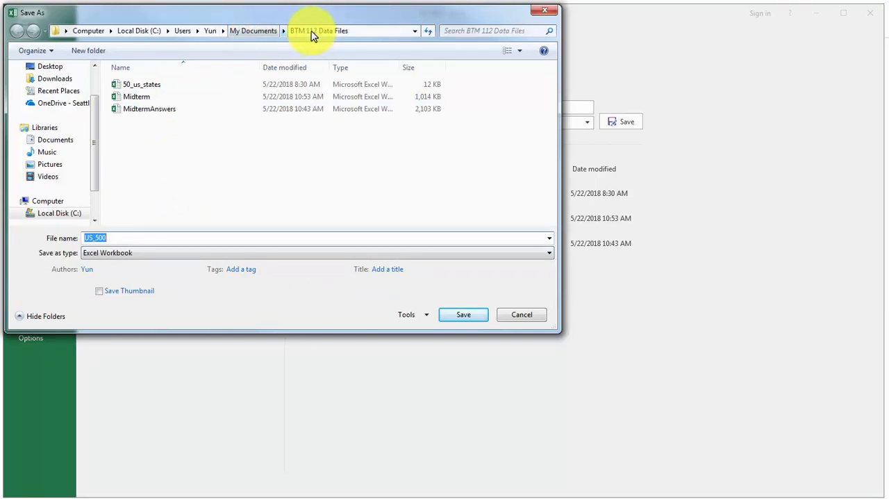
Append an underscore and the author's full name to the file name US_500 and save it as an Excel Workbook.
{"action": "left_click", "coordinate": [119, 237]}
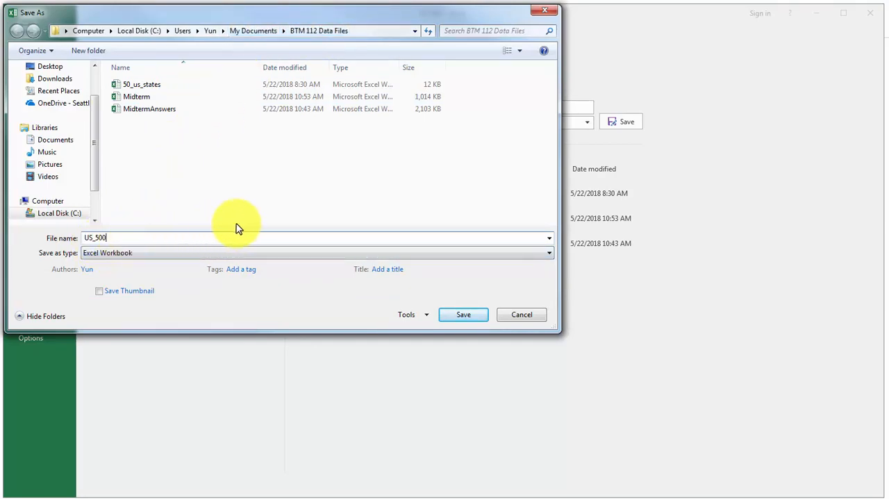
{"action": "type", "text": "_"}
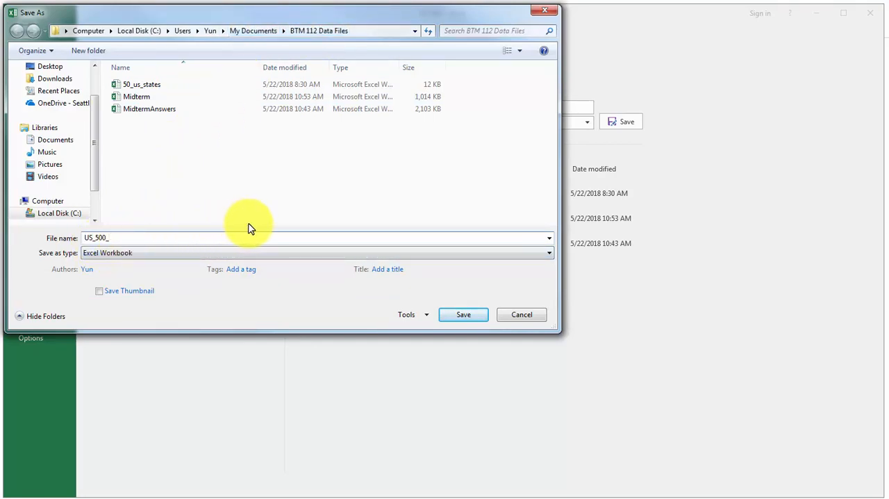
{"action": "type", "text": "Yun Moh"}
{"action": "left_click", "coordinate": [119, 254]}
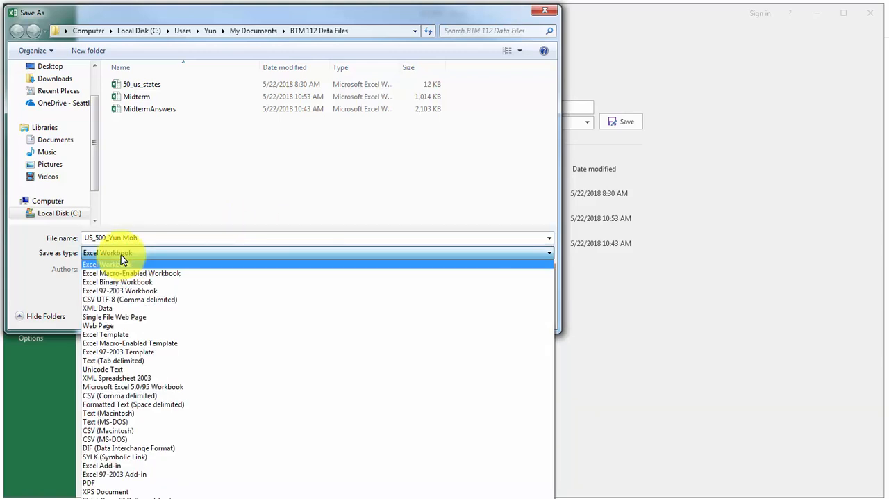
{"action": "left_click", "coordinate": [124, 262]}
{"action": "left_click", "coordinate": [456, 320]}
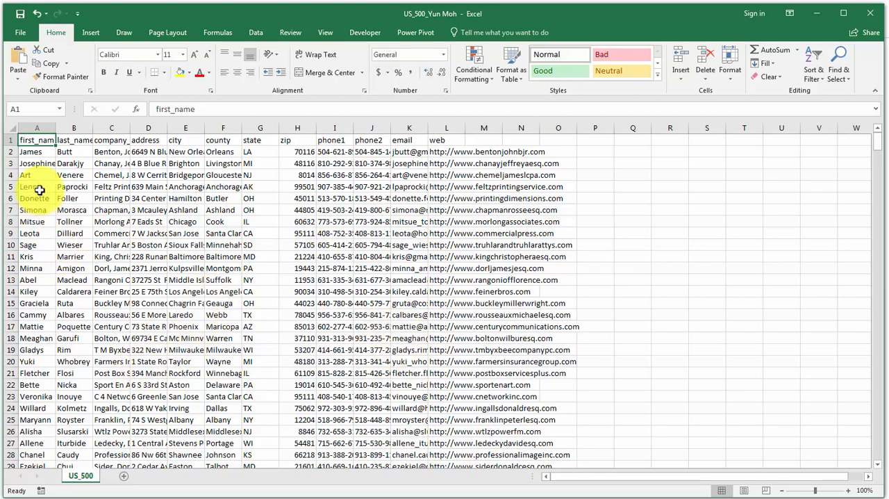
Examine the fields of the first customer record and compare the first-name and last-name values in the rows below.
{"action": "left_click", "coordinate": [35, 163]}
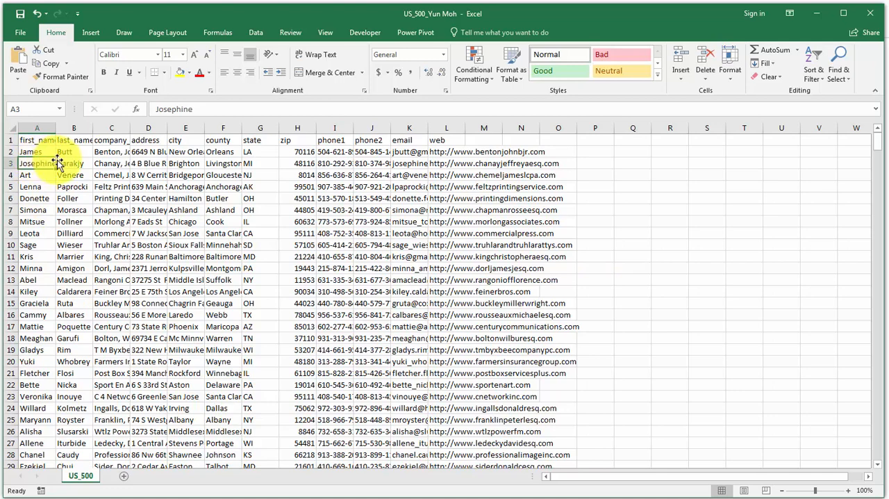
{"action": "left_click", "coordinate": [115, 151]}
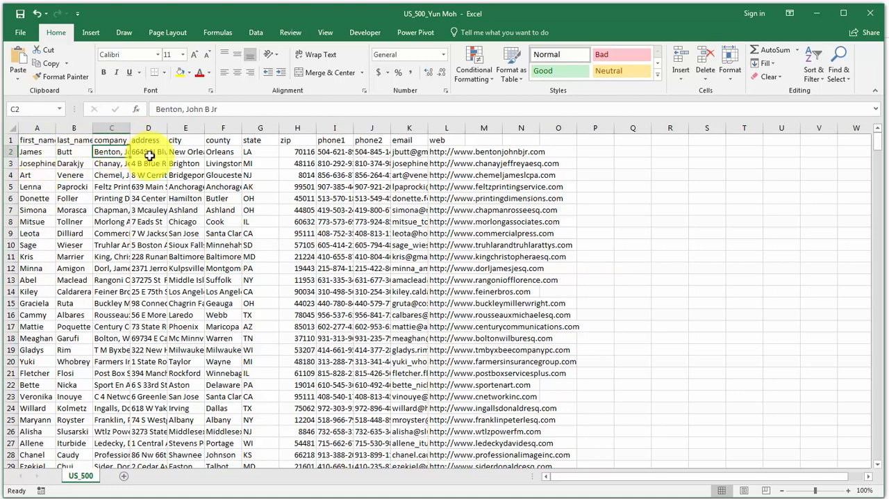
{"action": "left_click_drag", "start_coordinate": [149, 154], "coordinate": [447, 157]}
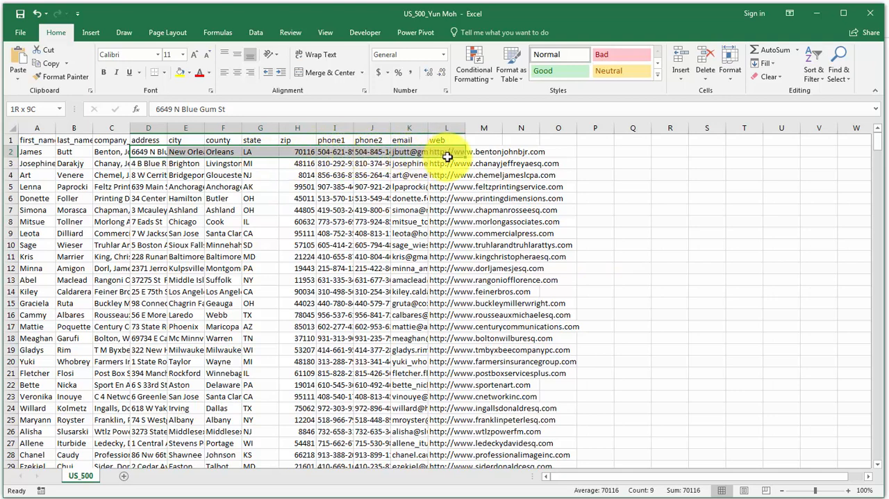
{"action": "left_click", "coordinate": [31, 152]}
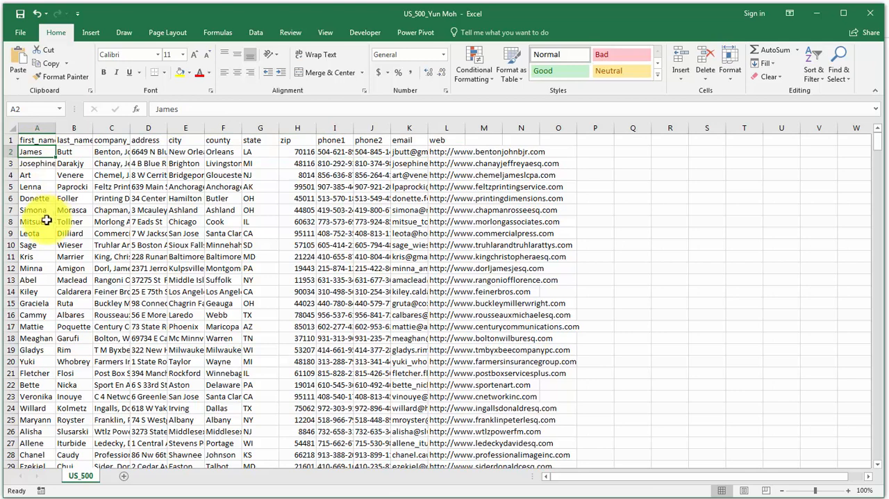
{"action": "left_click", "coordinate": [72, 154]}
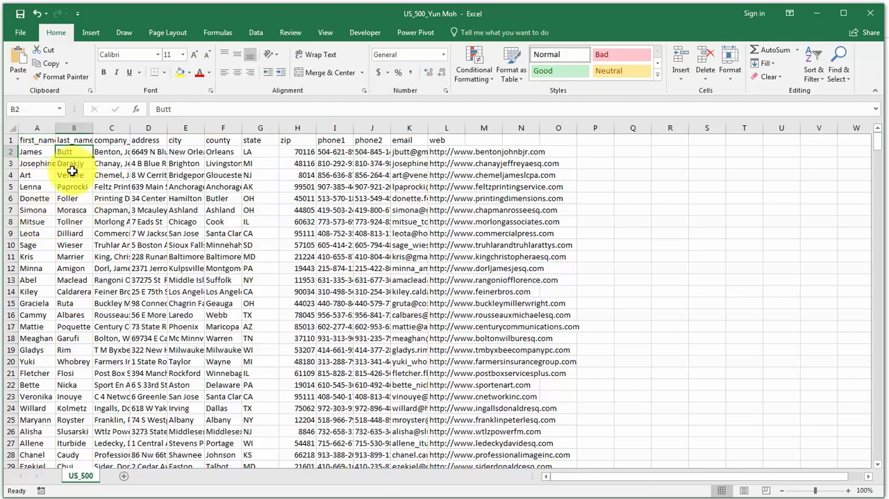
{"action": "left_click", "coordinate": [72, 166]}
{"action": "left_click", "coordinate": [72, 185]}
{"action": "left_click", "coordinate": [76, 178]}
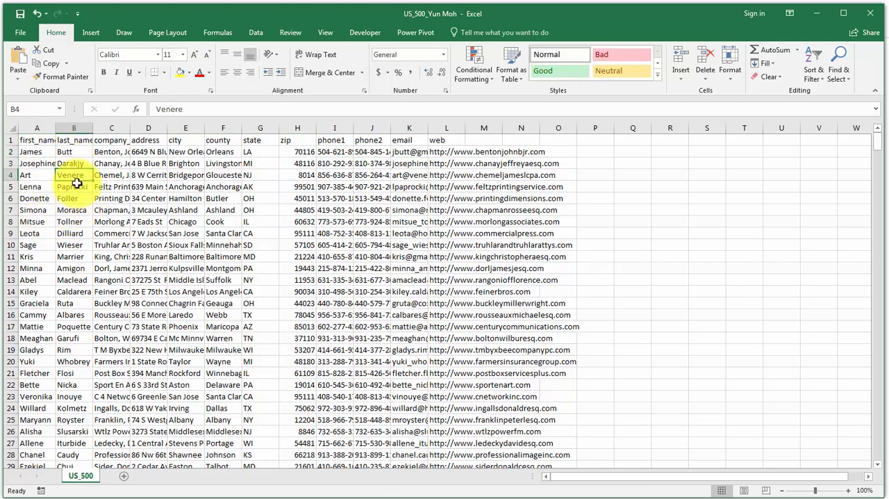
{"action": "left_click", "coordinate": [73, 153]}
{"action": "left_click", "coordinate": [72, 164]}
{"action": "left_click", "coordinate": [72, 186]}
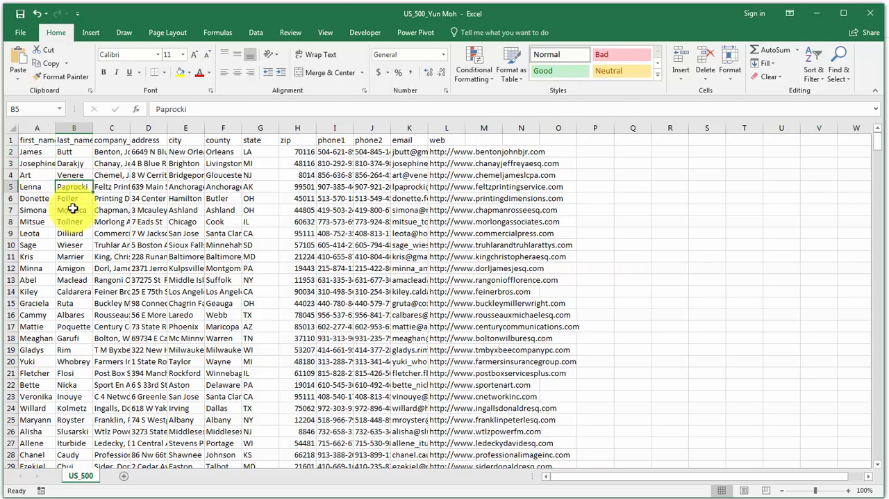
{"action": "left_click", "coordinate": [42, 176]}
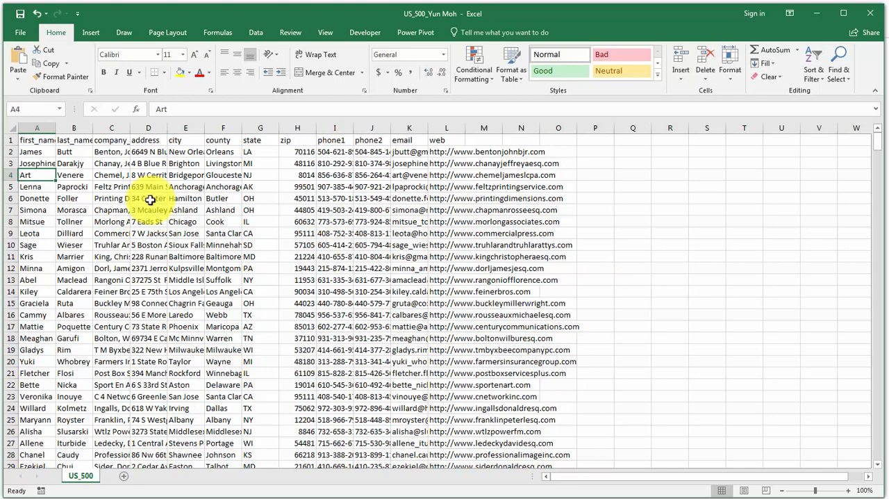
Format the data range A1:L501 as a table with headers, using a light-category blue table style.
{"action": "left_click", "coordinate": [198, 209]}
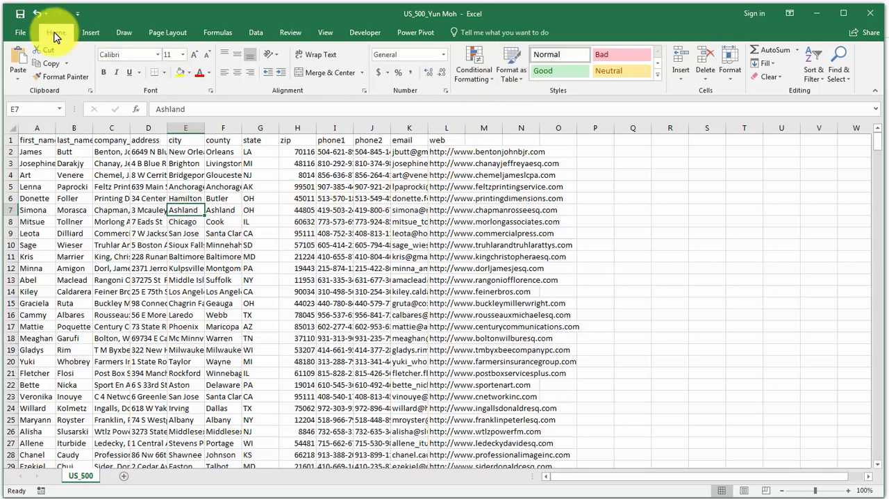
{"action": "left_click", "coordinate": [513, 76]}
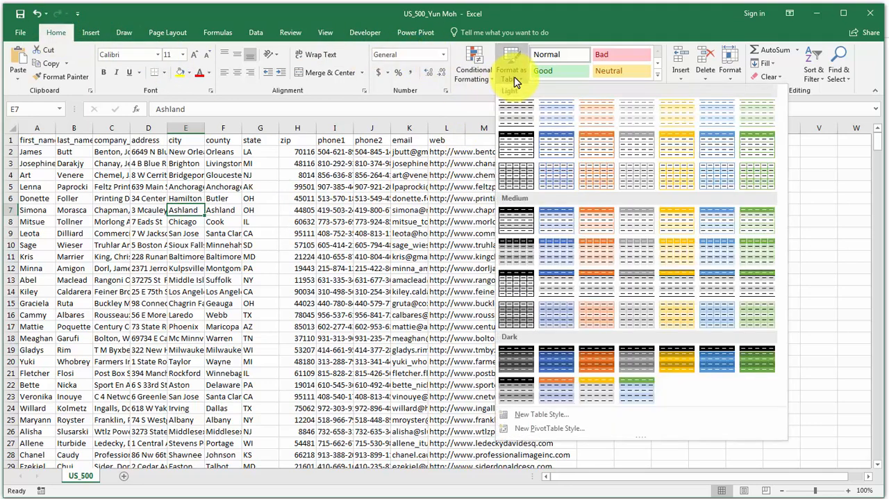
{"action": "left_click", "coordinate": [723, 153]}
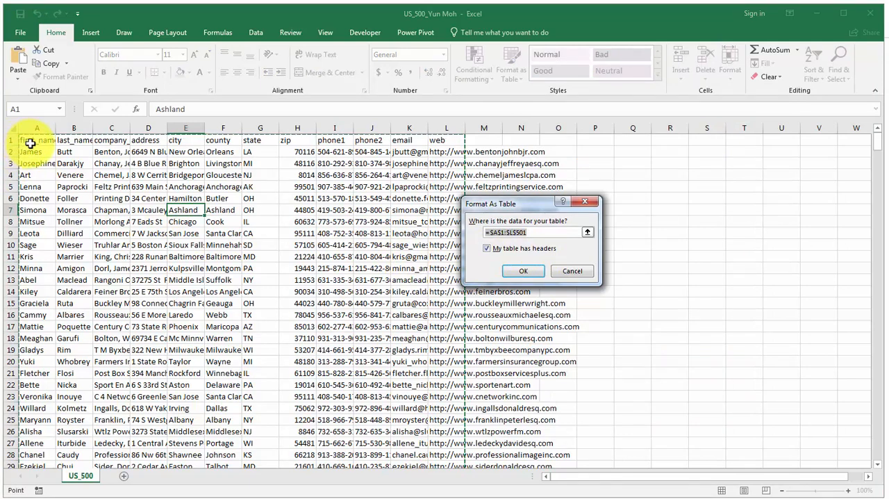
{"action": "left_click", "coordinate": [522, 273]}
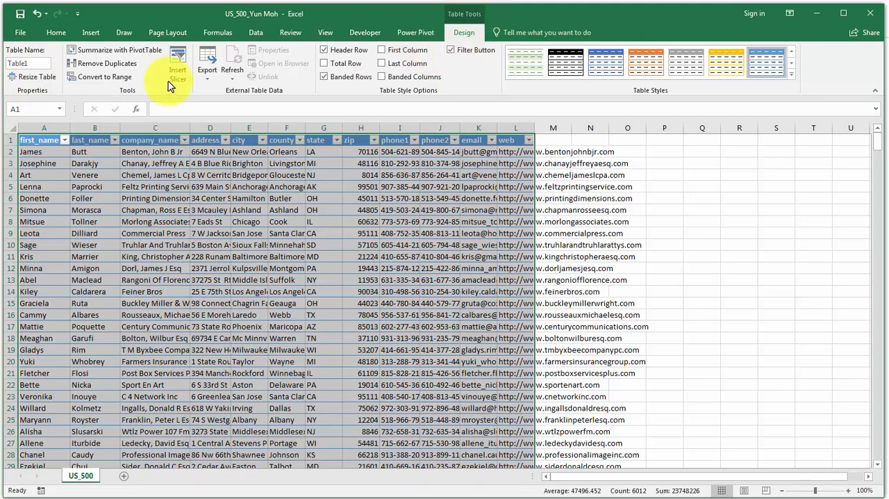
Rename the table as CustomerContacts.
{"action": "left_click", "coordinate": [35, 65]}
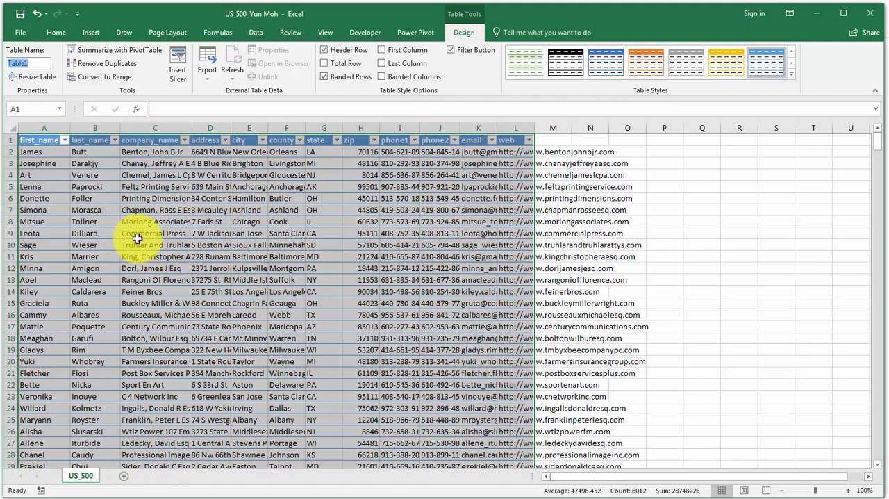
{"action": "type", "text": "CustomerContacts"}
{"action": "left_click", "coordinate": [25, 63]}
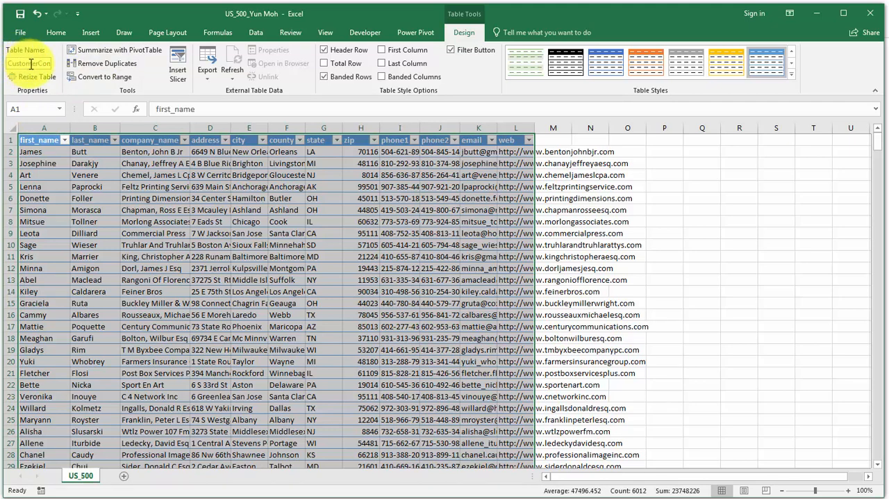
{"action": "left_click", "coordinate": [199, 280]}
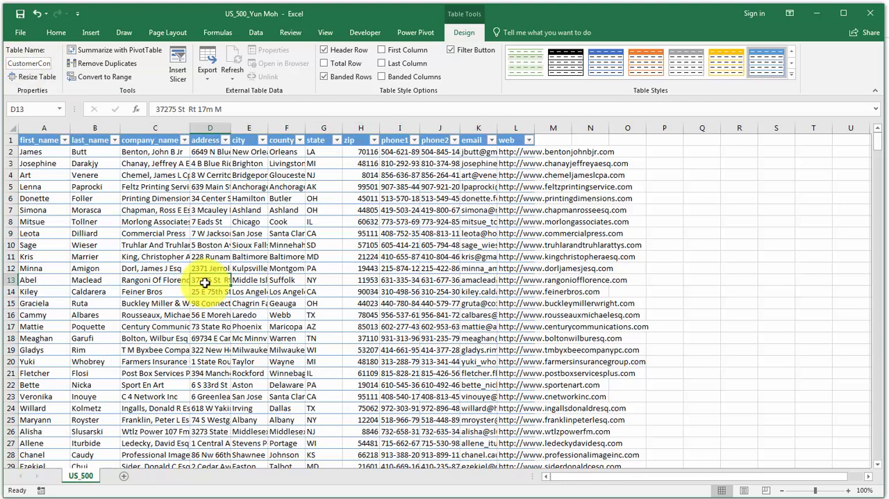
Check the table's name and examine its customer records down to the last row.
{"action": "left_click", "coordinate": [173, 242]}
{"action": "left_click", "coordinate": [183, 196]}
{"action": "left_click", "coordinate": [396, 268]}
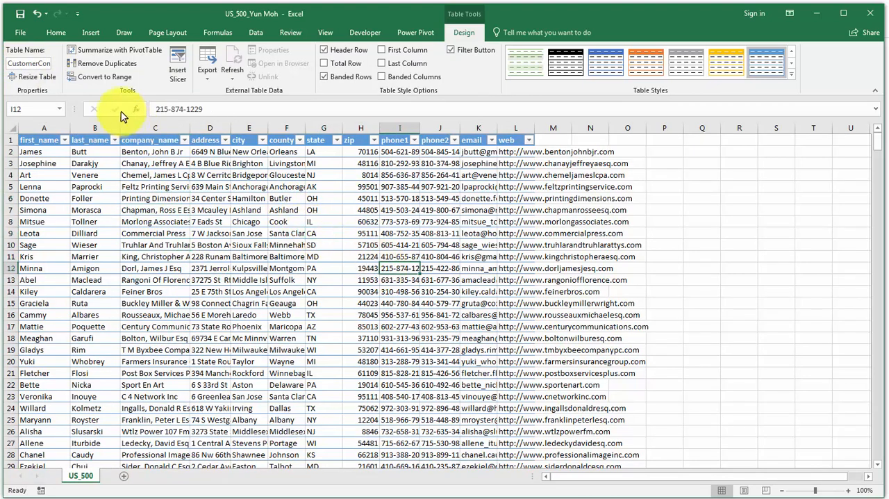
{"action": "left_click", "coordinate": [35, 63]}
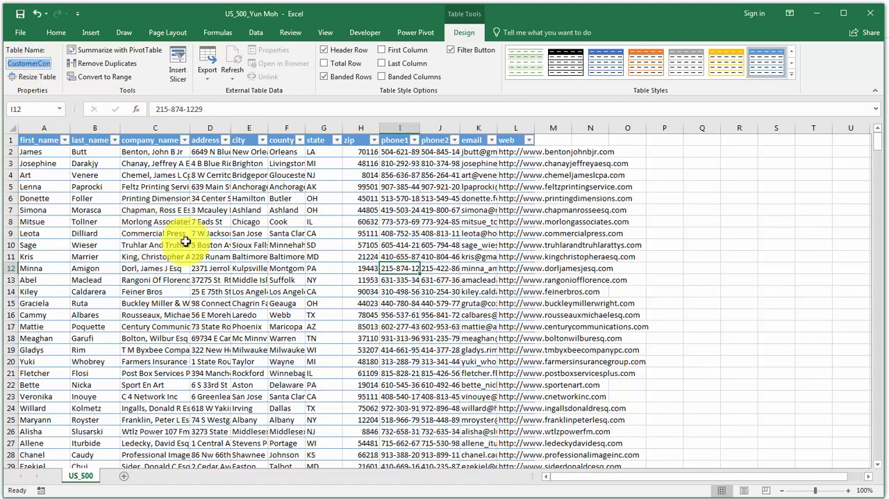
{"action": "left_click", "coordinate": [188, 243]}
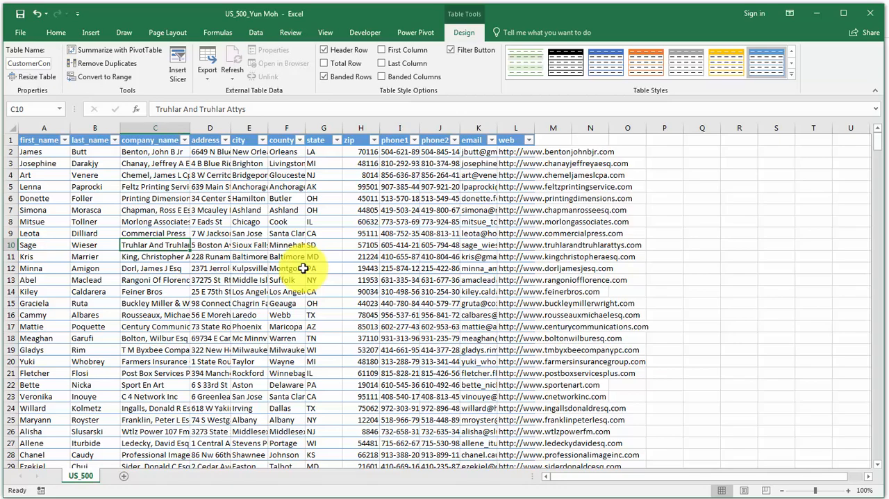
{"action": "scroll", "coordinate": [305, 269], "scroll_direction": "down", "scroll_amount": 17}
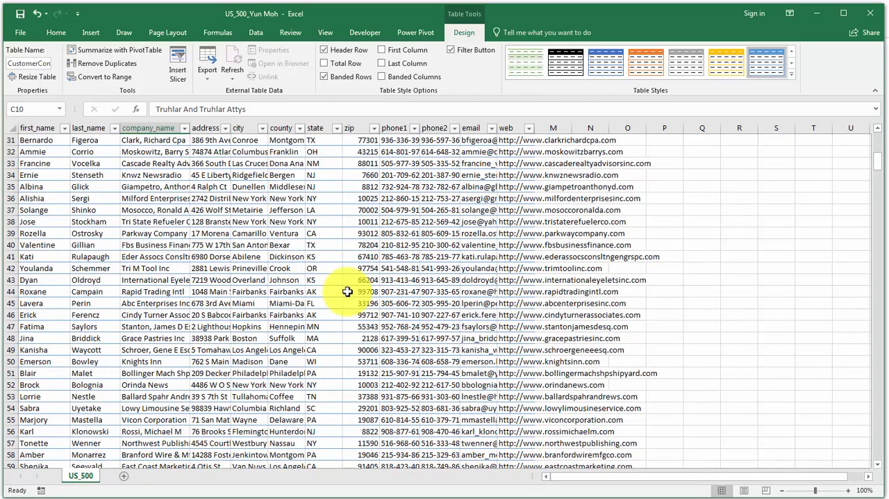
{"action": "scroll", "coordinate": [355, 292], "scroll_direction": "down", "scroll_amount": 20}
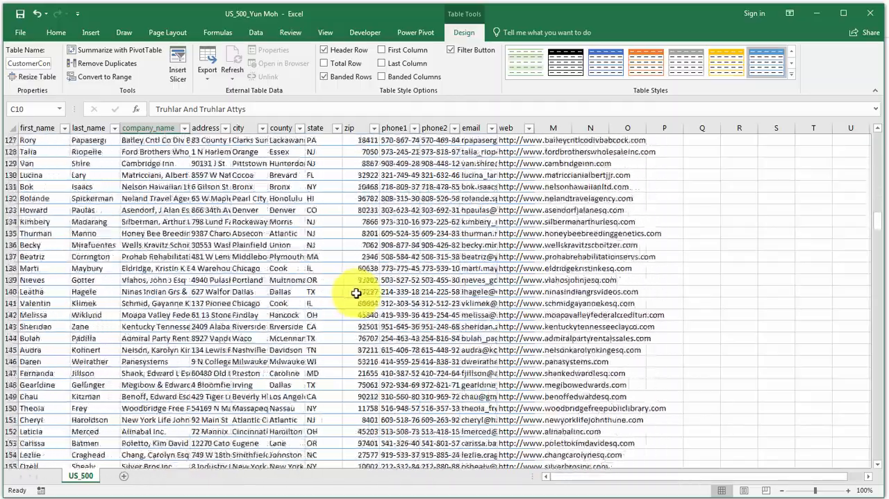
{"action": "scroll", "coordinate": [355, 292], "scroll_direction": "down", "scroll_amount": 12}
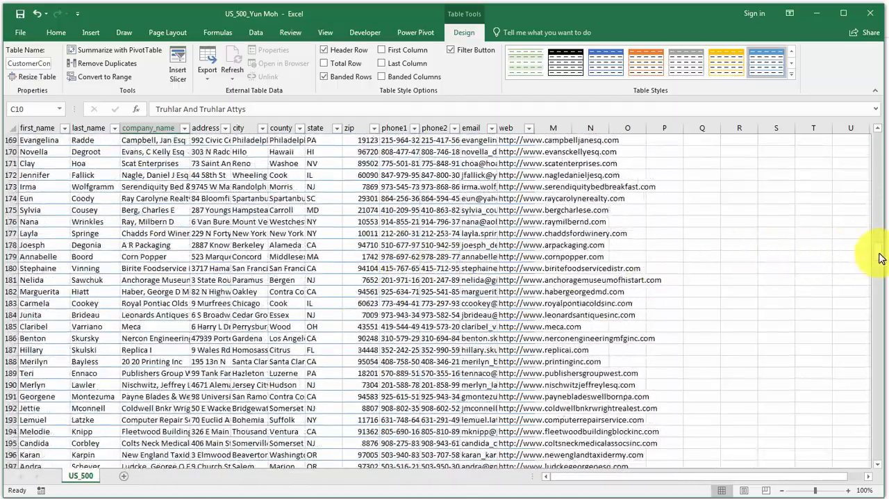
{"action": "left_click_drag", "start_coordinate": [878, 257], "coordinate": [881, 471]}
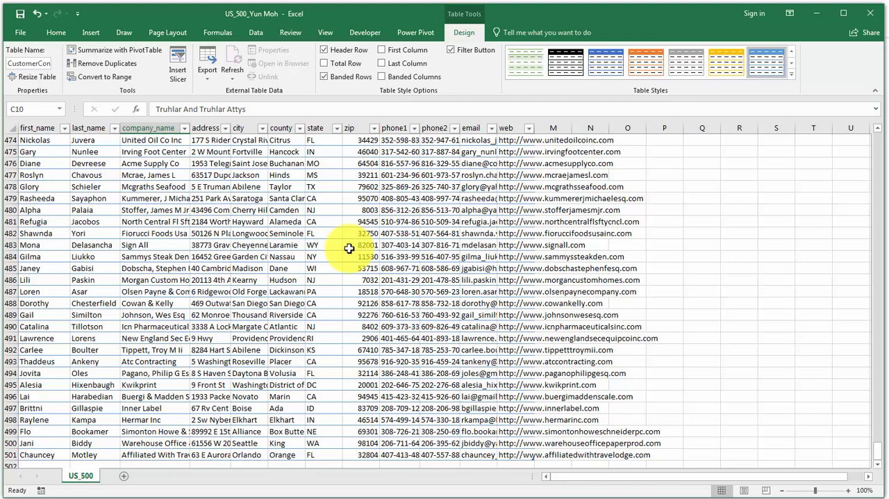
{"action": "left_click", "coordinate": [44, 454]}
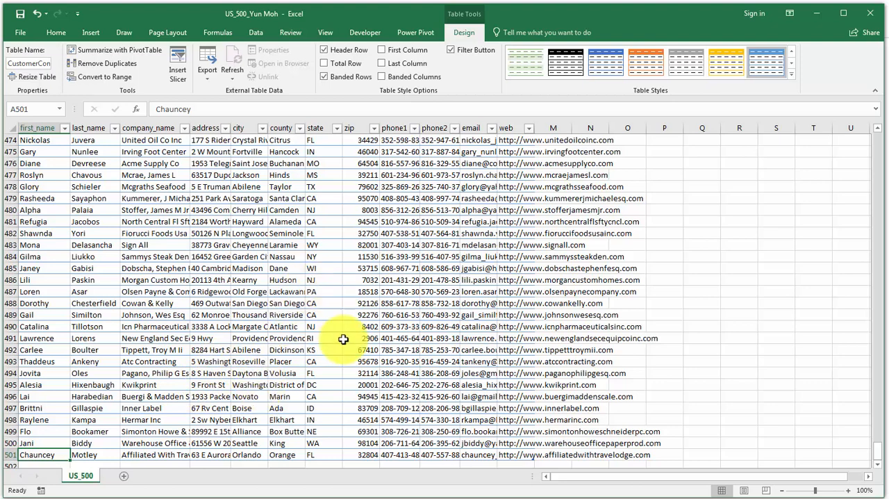
{"action": "left_click", "coordinate": [397, 350]}
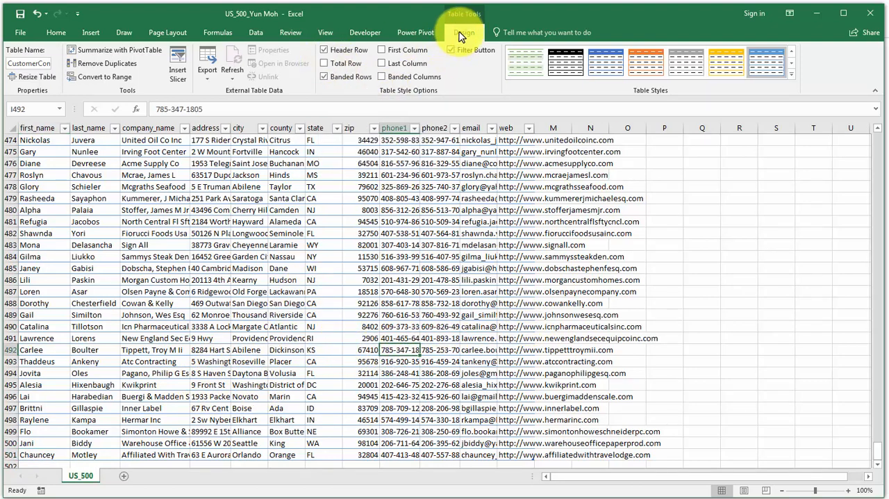
Add a total row to the CustomerContacts table, with the Count function on the web column.
{"action": "left_click", "coordinate": [323, 63]}
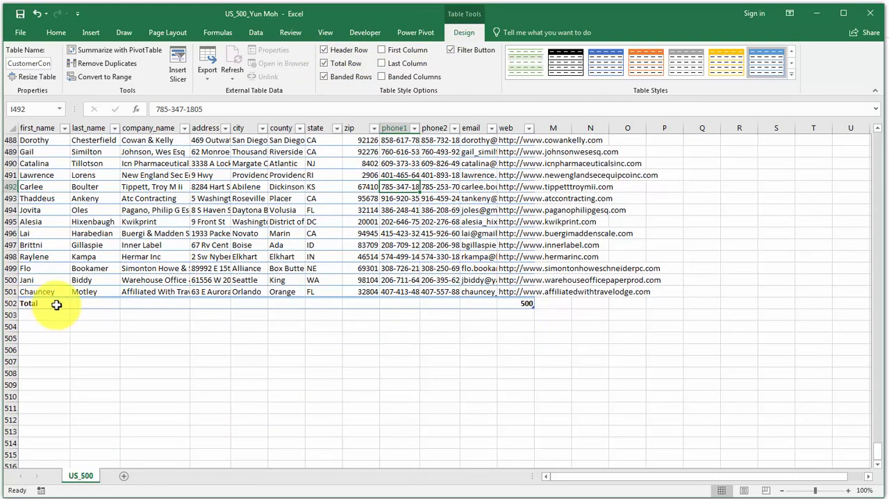
{"action": "left_click", "coordinate": [521, 303]}
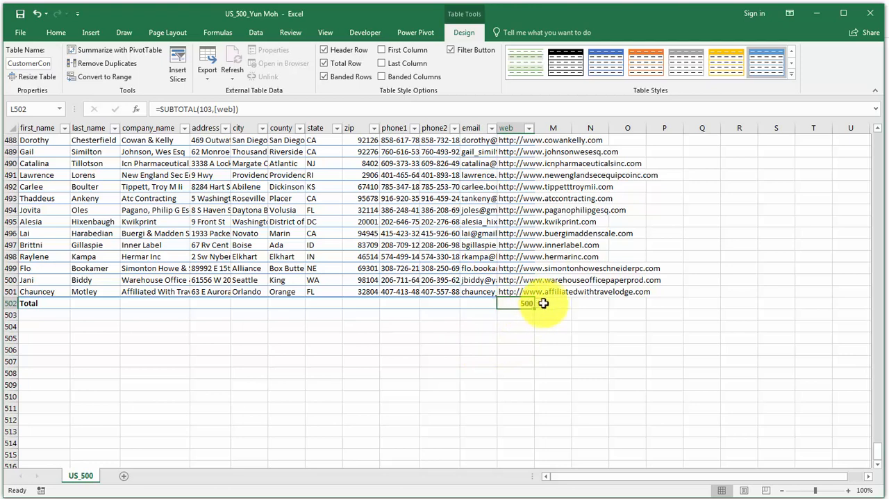
{"action": "left_click", "coordinate": [542, 303]}
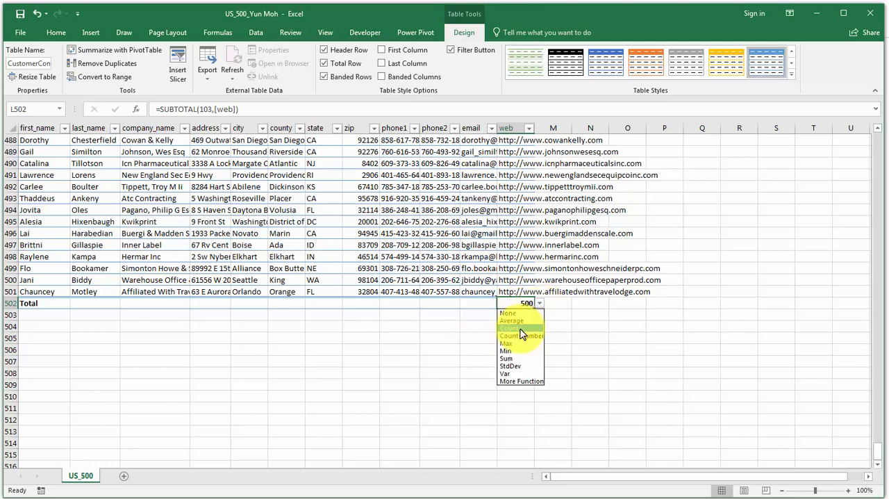
{"action": "left_click", "coordinate": [520, 330]}
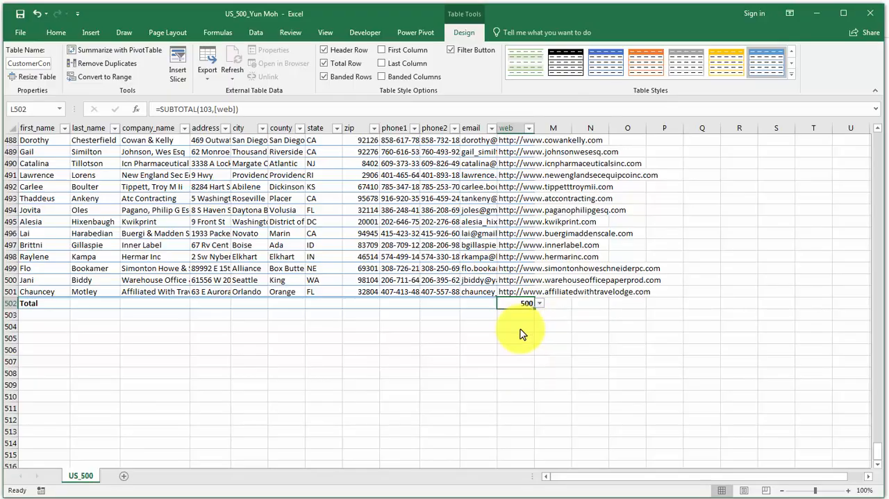
{"action": "left_click", "coordinate": [479, 314]}
Insert a PivotChart based on the CustomerContacts table, placed on a new worksheet.
{"action": "scroll", "coordinate": [456, 358], "scroll_direction": "up", "scroll_amount": 3}
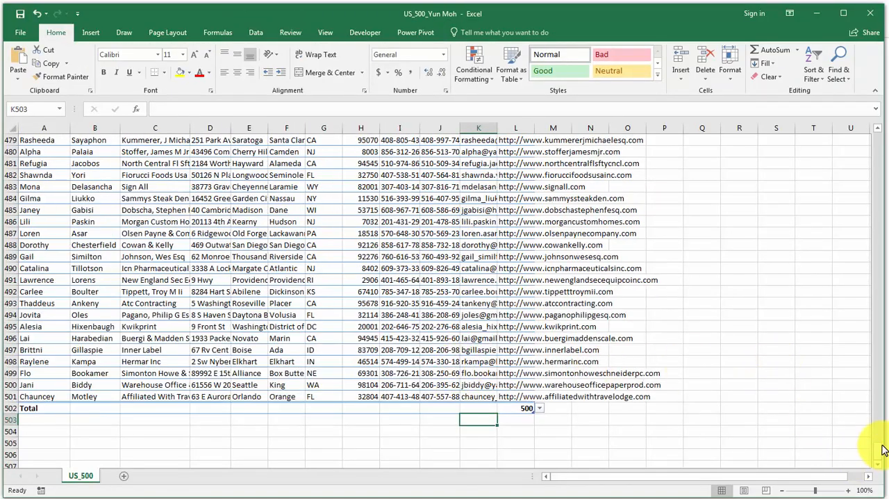
{"action": "left_click_drag", "start_coordinate": [877, 450], "coordinate": [869, 146]}
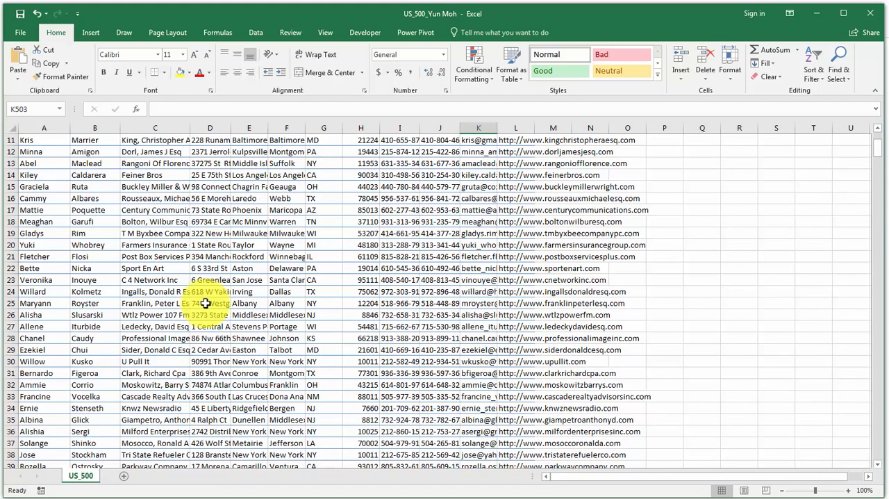
{"action": "scroll", "coordinate": [206, 303], "scroll_direction": "up", "scroll_amount": 4}
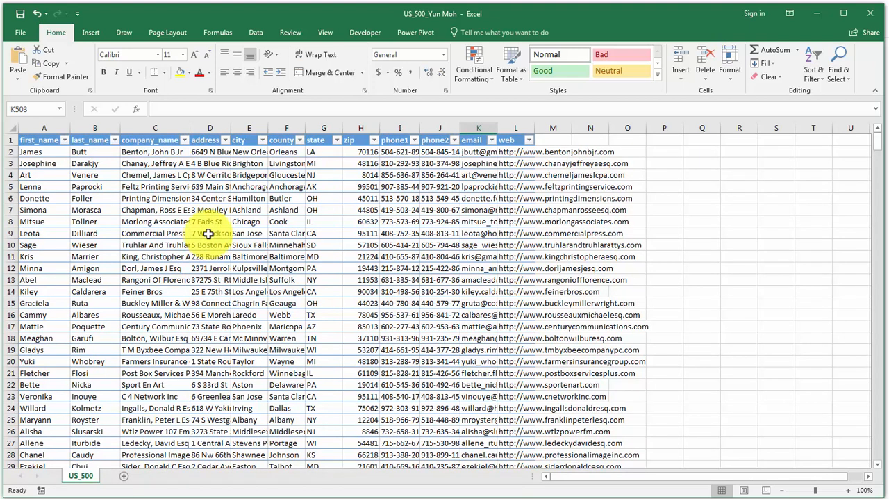
{"action": "left_click", "coordinate": [212, 222]}
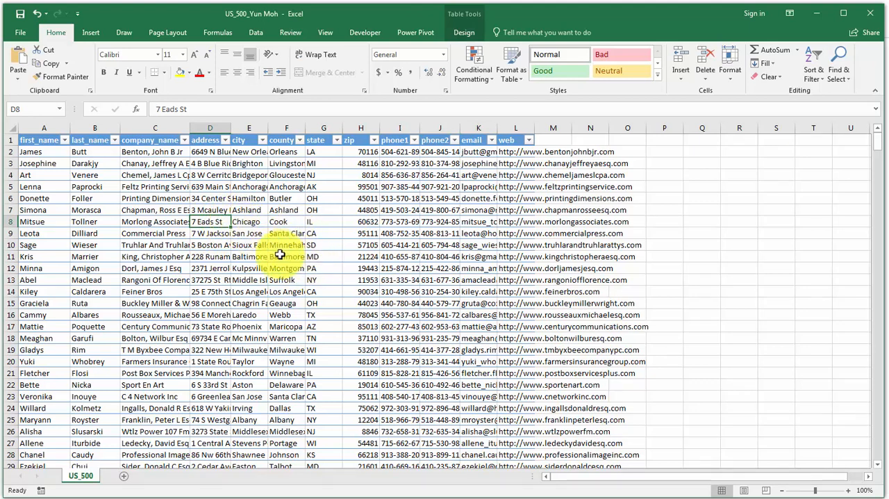
{"action": "left_click", "coordinate": [92, 35]}
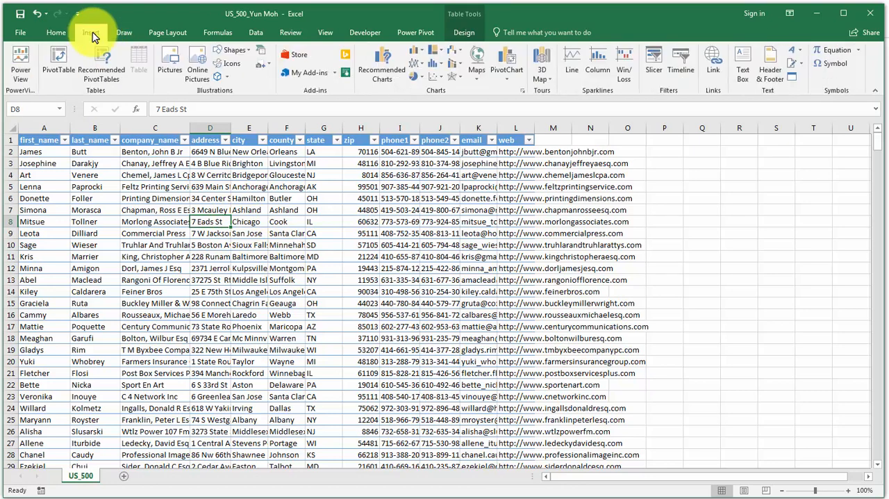
{"action": "left_click", "coordinate": [509, 79]}
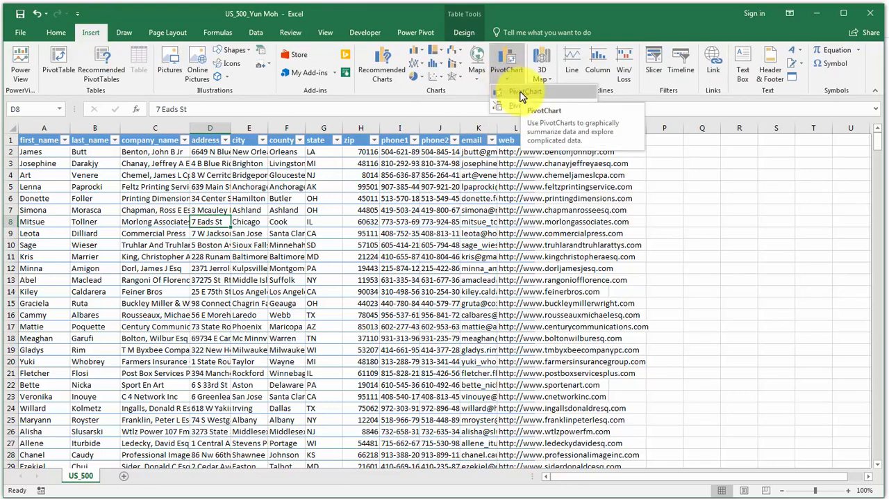
{"action": "left_click", "coordinate": [522, 95]}
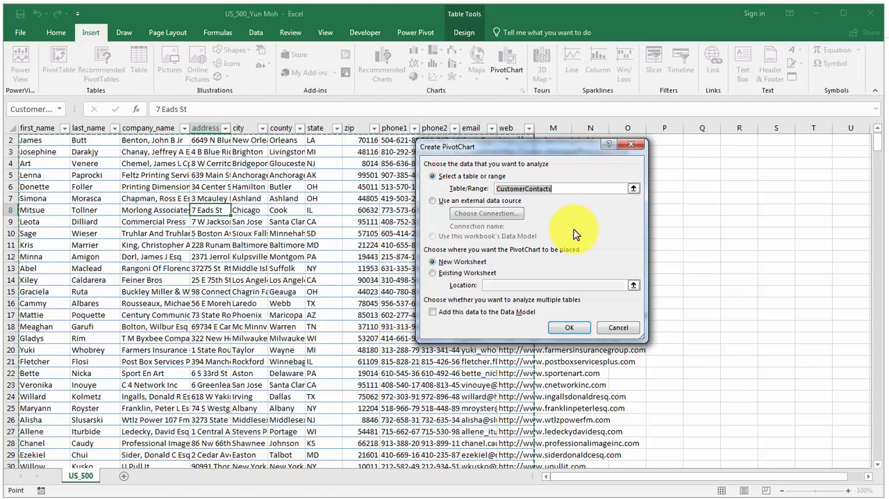
{"action": "left_click", "coordinate": [435, 273]}
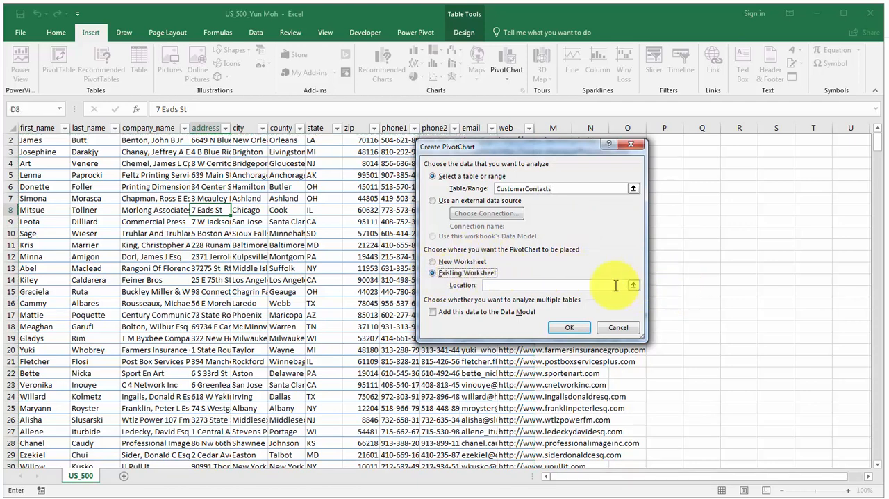
{"action": "left_click", "coordinate": [434, 262]}
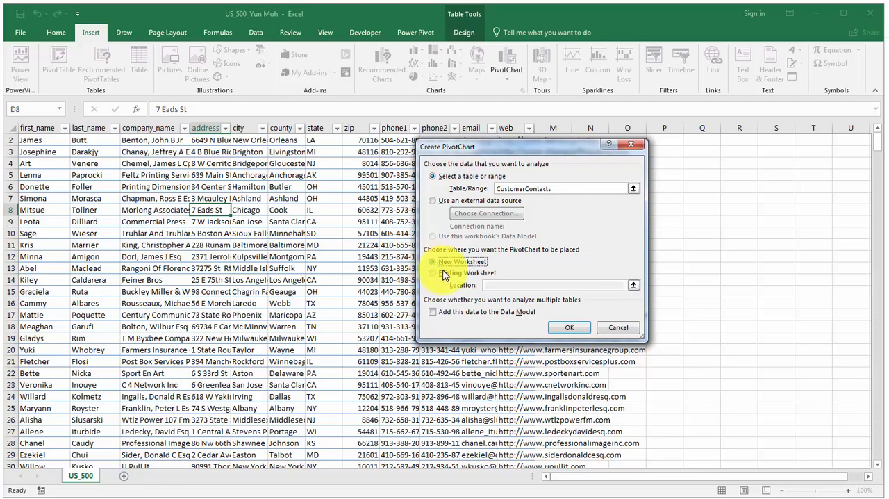
{"action": "left_click", "coordinate": [566, 327]}
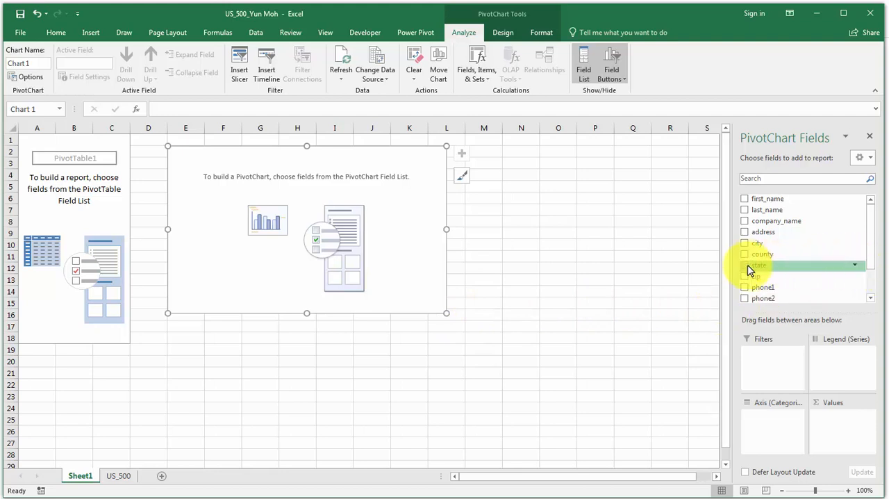
Lay out the PivotChart with state and then county as axis categories, and the count of last_name as values.
{"action": "left_click_drag", "start_coordinate": [756, 267], "coordinate": [763, 414]}
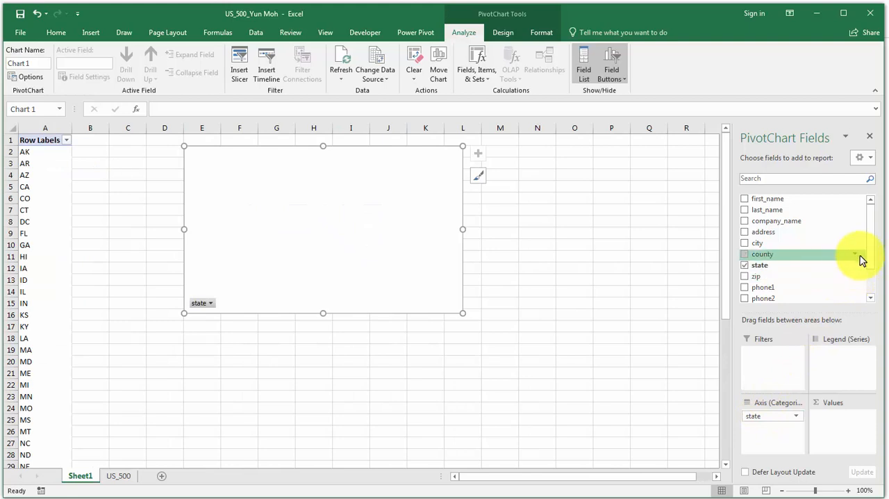
{"action": "left_click_drag", "start_coordinate": [788, 211], "coordinate": [854, 421]}
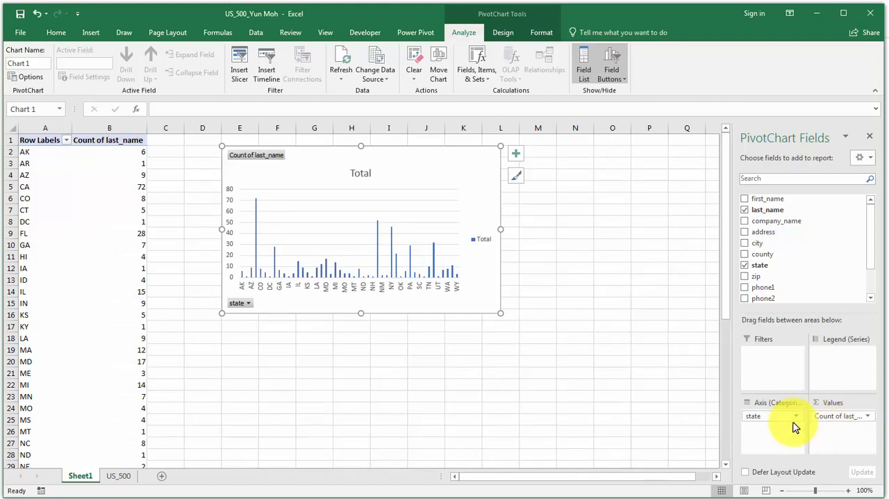
{"action": "mouse_move", "coordinate": [778, 415]}
{"action": "left_mouse_down"}
{"action": "mouse_move", "coordinate": [760, 423]}
{"action": "mouse_move", "coordinate": [772, 427]}
{"action": "mouse_move", "coordinate": [776, 399]}
{"action": "mouse_move", "coordinate": [748, 284]}
{"action": "mouse_move", "coordinate": [758, 255]}
{"action": "mouse_move", "coordinate": [771, 429]}
{"action": "left_mouse_up"}
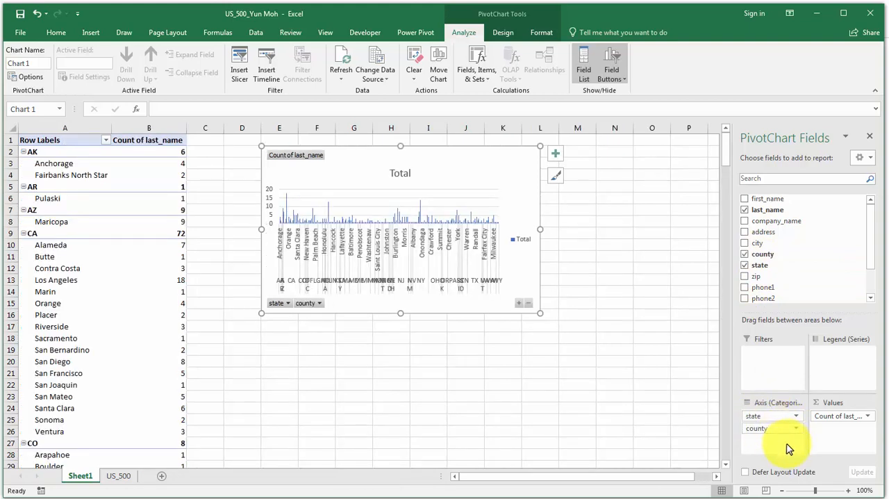
{"action": "left_click", "coordinate": [758, 415]}
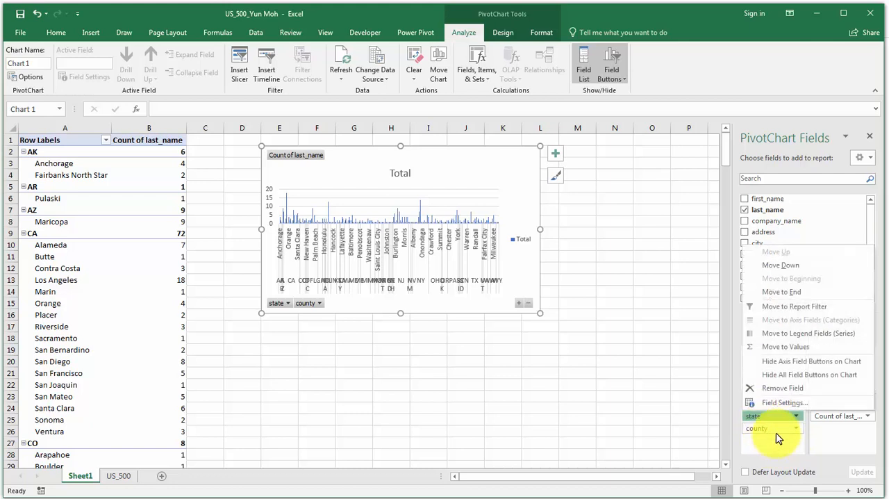
{"action": "left_click", "coordinate": [781, 444]}
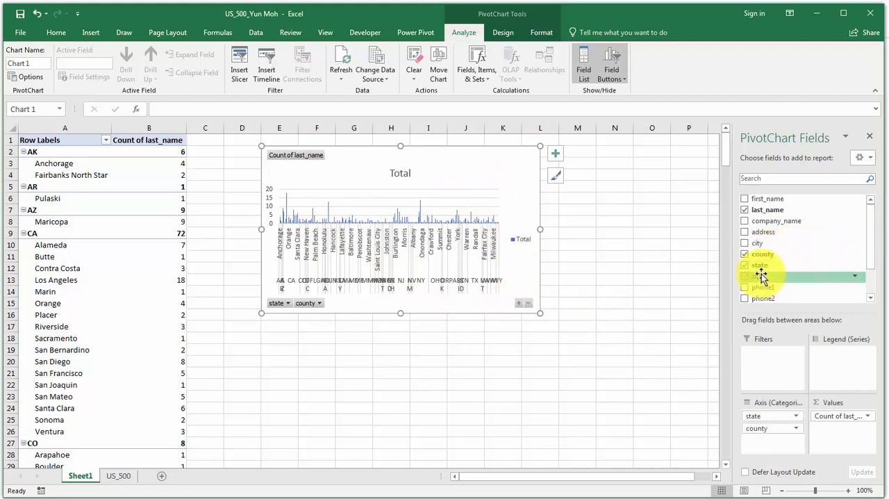
Filter the PivotChart's state field to WA only.
{"action": "left_click", "coordinate": [857, 266]}
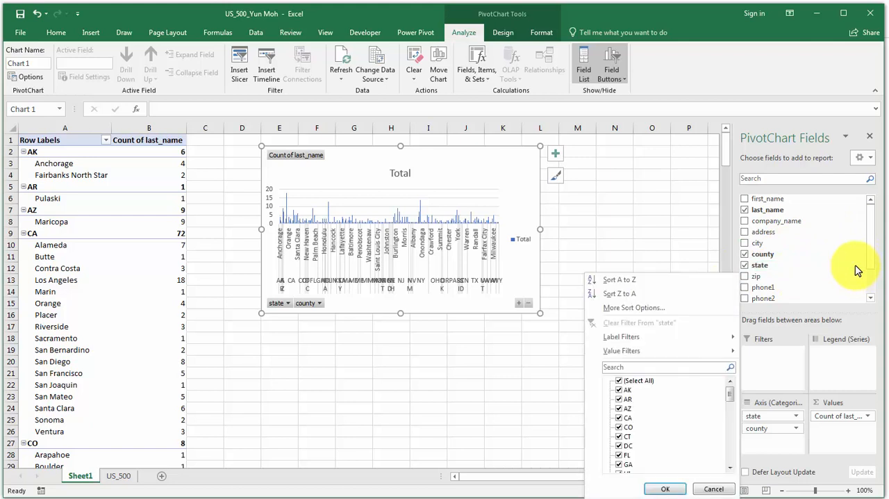
{"action": "left_click", "coordinate": [793, 267]}
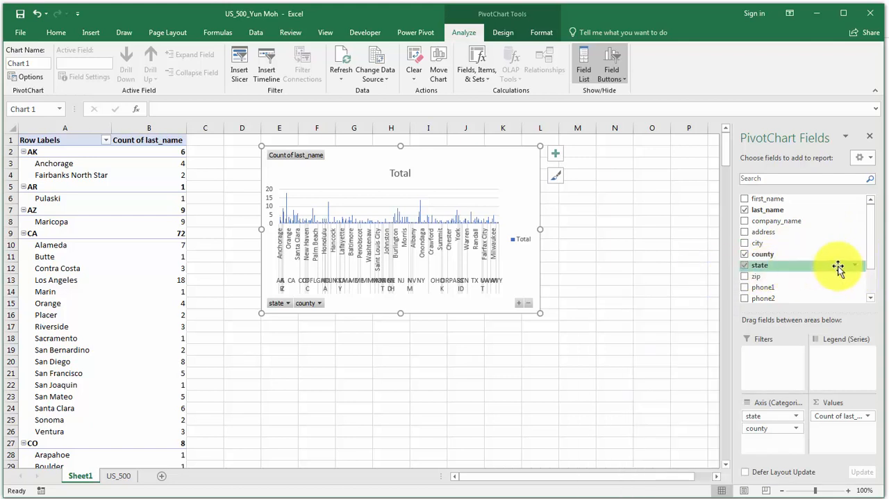
{"action": "left_click", "coordinate": [857, 268]}
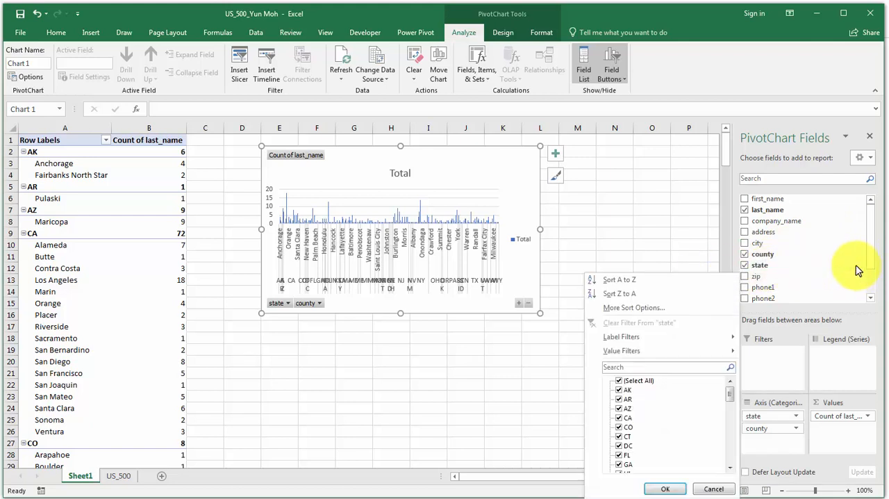
{"action": "left_click", "coordinate": [621, 380]}
{"action": "left_click_drag", "start_coordinate": [729, 394], "coordinate": [730, 472]}
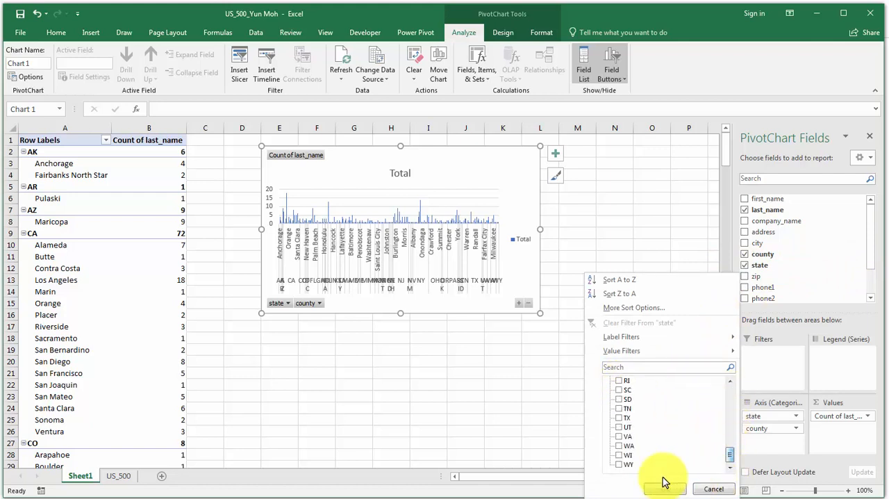
{"action": "left_click", "coordinate": [618, 445]}
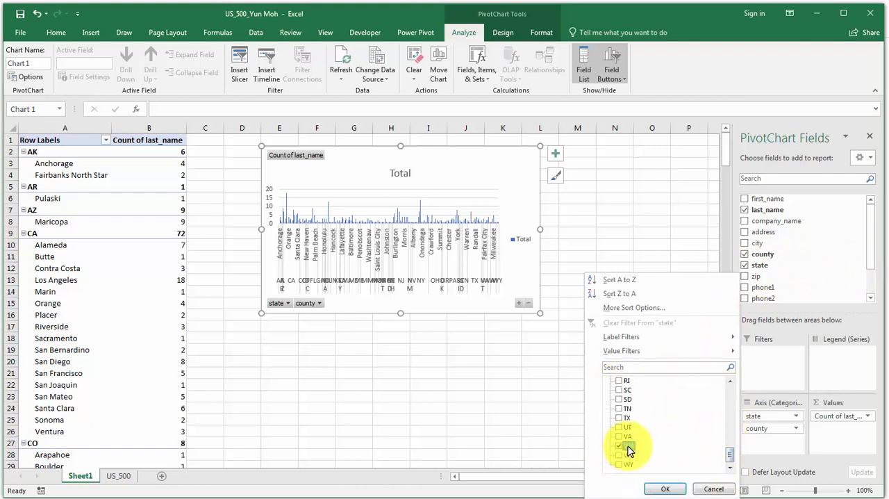
{"action": "left_click", "coordinate": [666, 489]}
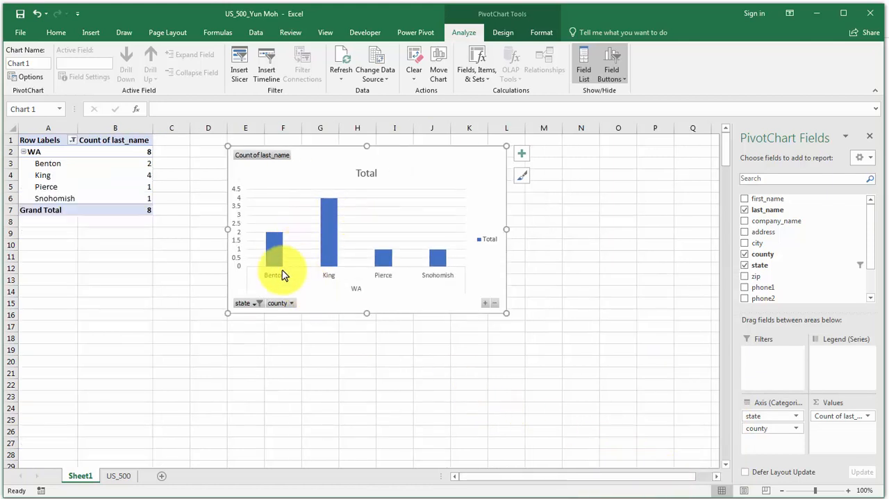
Change the PivotChart's title to "Total of WA".
{"action": "mouse_move", "coordinate": [273, 249]}
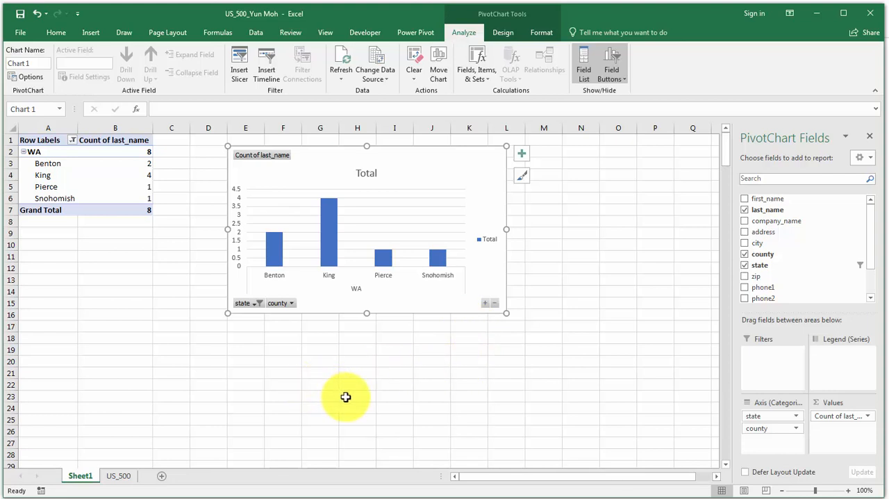
{"action": "left_click", "coordinate": [367, 173]}
{"action": "left_click", "coordinate": [368, 173]}
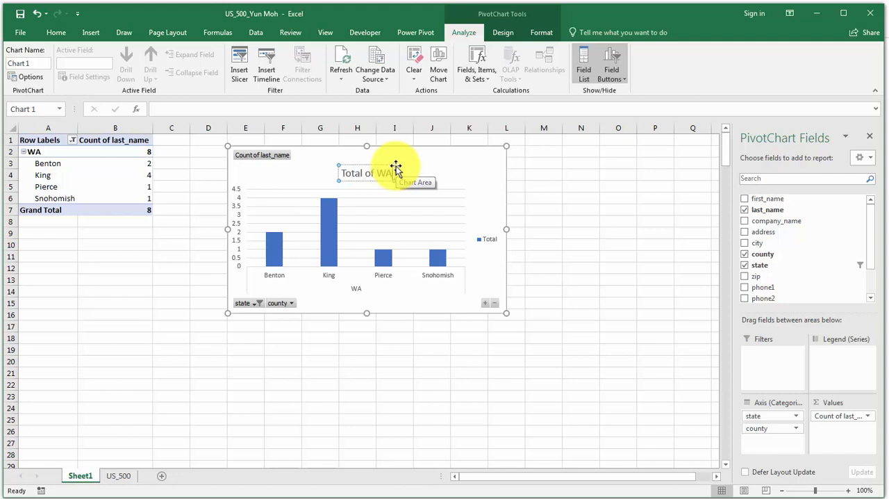
{"action": "left_click", "coordinate": [456, 176]}
{"action": "left_click", "coordinate": [466, 360]}
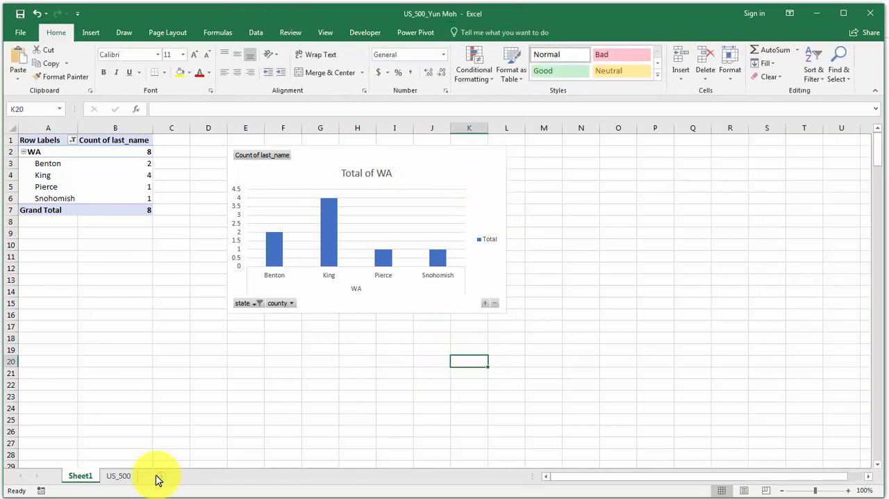
Return to the US_500 sheet and review the recommended PivotTables for the customer table without inserting one.
{"action": "left_click", "coordinate": [119, 476]}
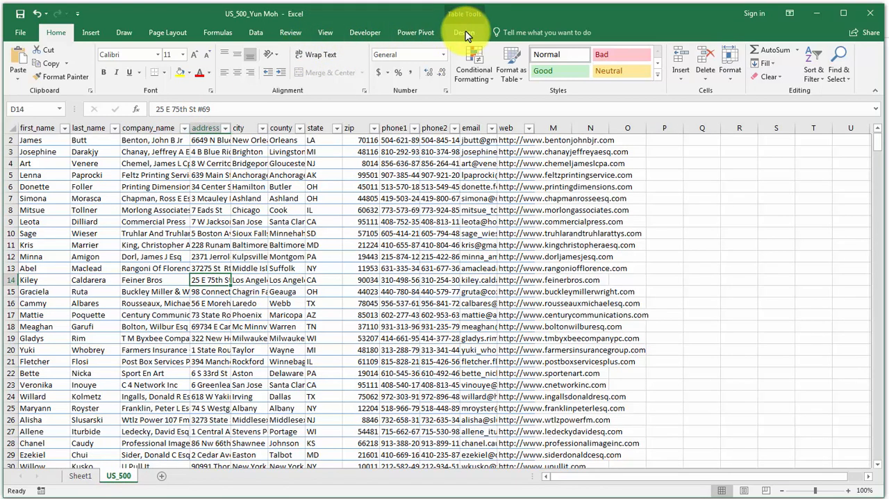
{"action": "left_click", "coordinate": [100, 35]}
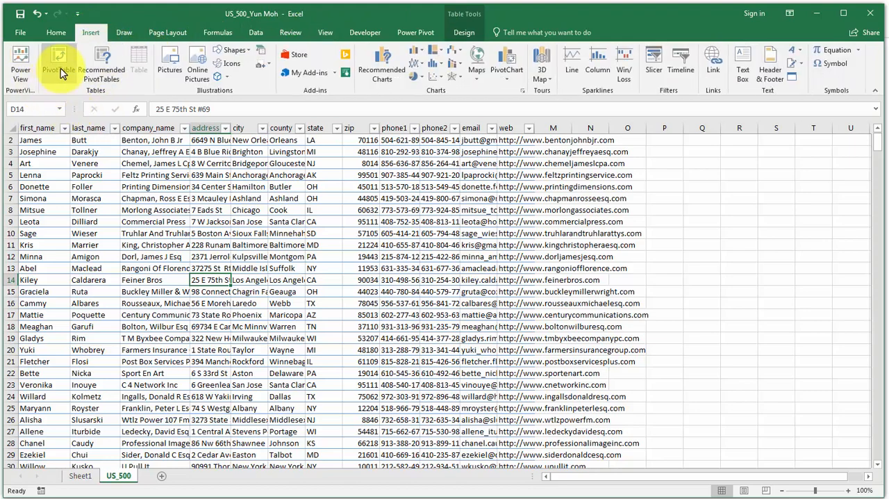
{"action": "left_click", "coordinate": [111, 76]}
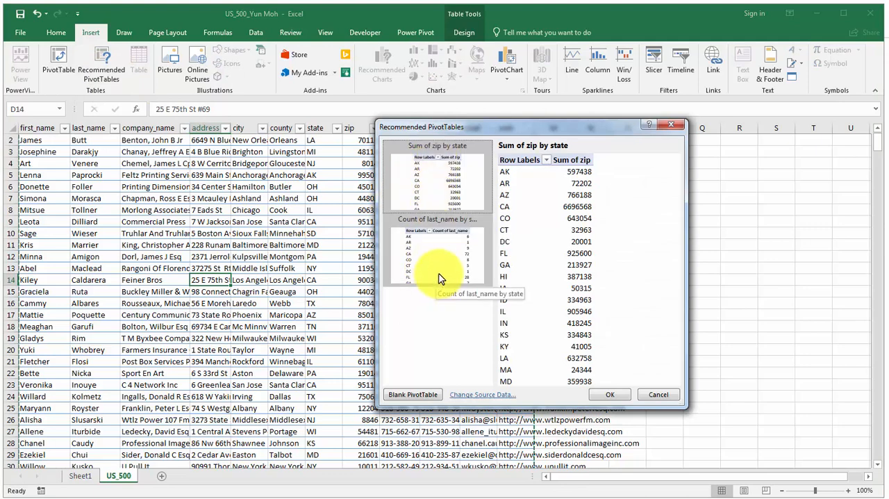
{"action": "left_click", "coordinate": [660, 395]}
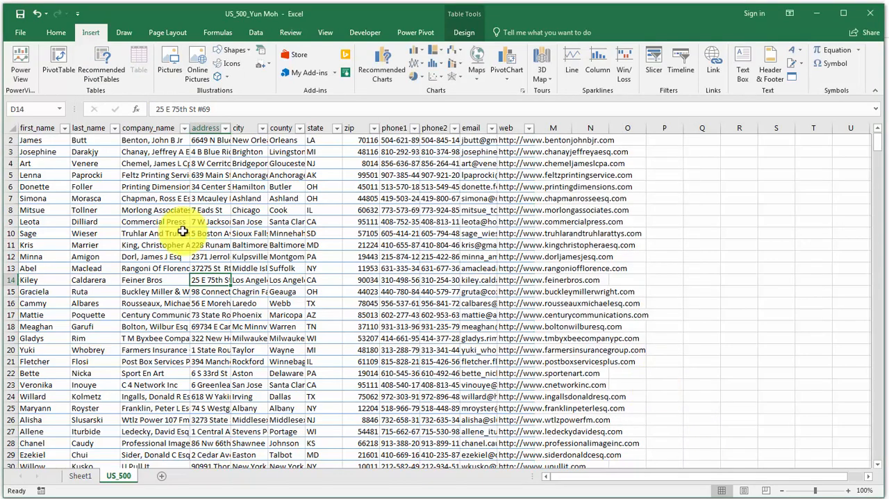
Insert a PivotTable from CustomerContacts on a new worksheet and use state as its row field.
{"action": "left_click", "coordinate": [56, 61]}
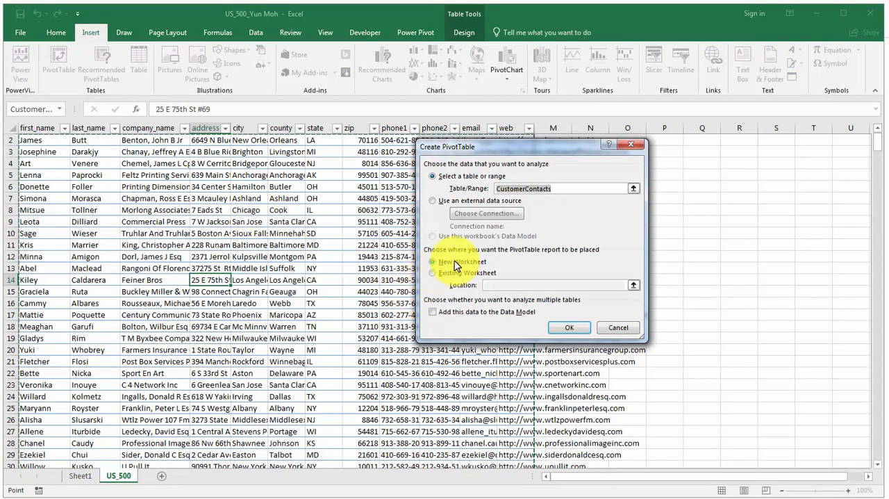
{"action": "left_click", "coordinate": [568, 330]}
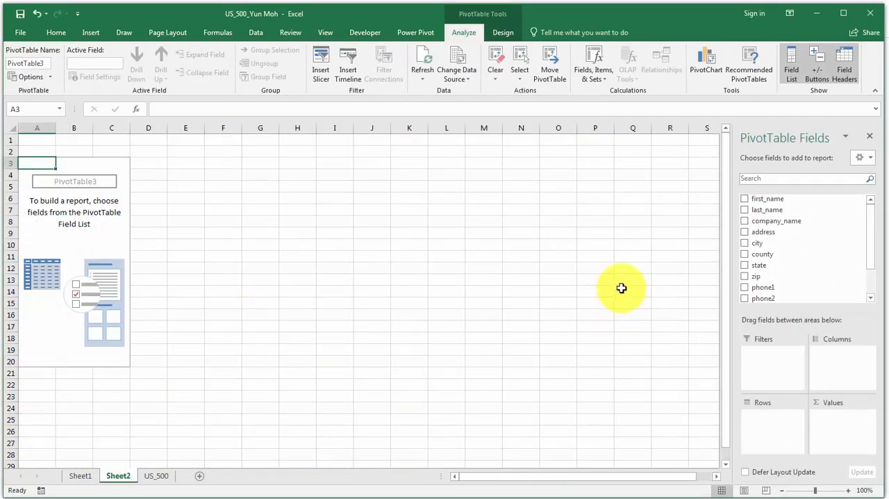
{"action": "left_click_drag", "start_coordinate": [757, 268], "coordinate": [760, 417]}
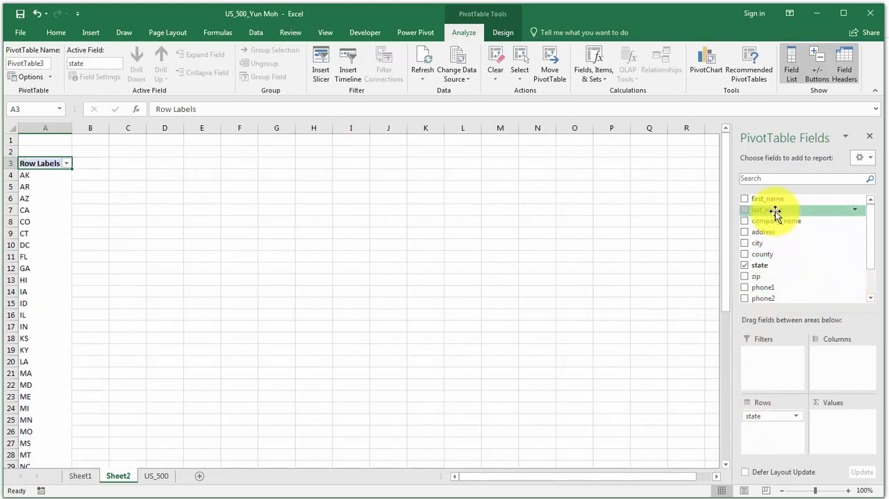
Add a count of last_name to the PivotTable's values and review the counts for every state through the grand total.
{"action": "left_click_drag", "start_coordinate": [773, 209], "coordinate": [840, 427]}
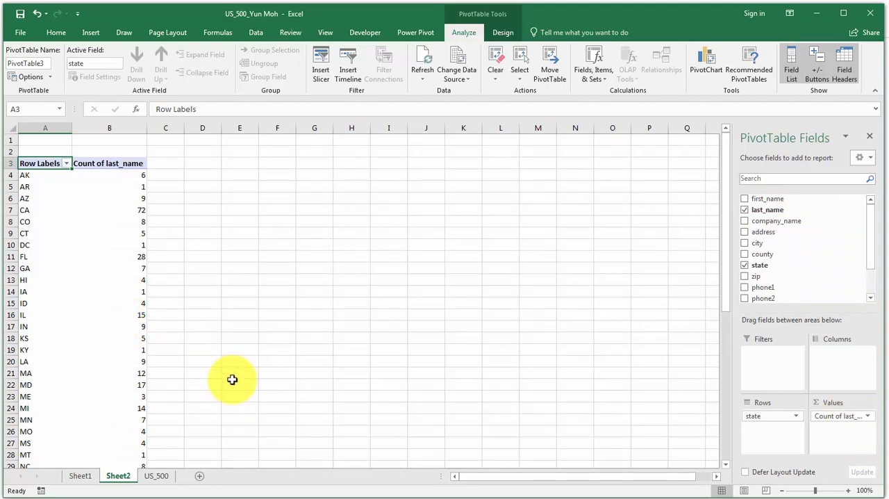
{"action": "scroll", "coordinate": [235, 379], "scroll_direction": "down", "scroll_amount": 11}
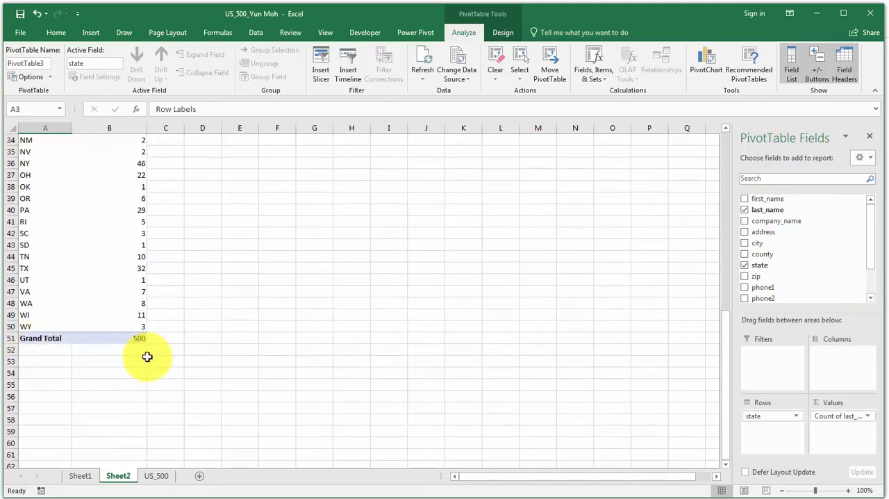
{"action": "scroll", "coordinate": [195, 373], "scroll_direction": "up", "scroll_amount": 9}
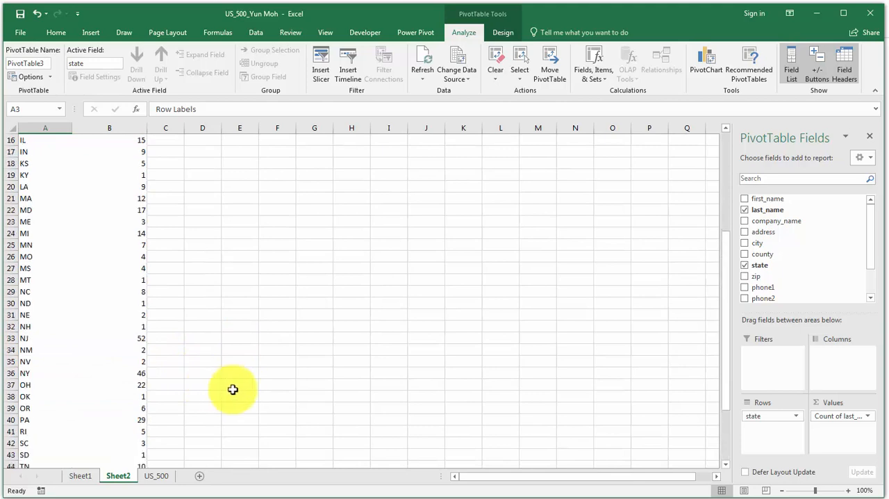
{"action": "scroll", "coordinate": [242, 387], "scroll_direction": "down", "scroll_amount": 4}
{"action": "scroll", "coordinate": [248, 389], "scroll_direction": "down", "scroll_amount": 4}
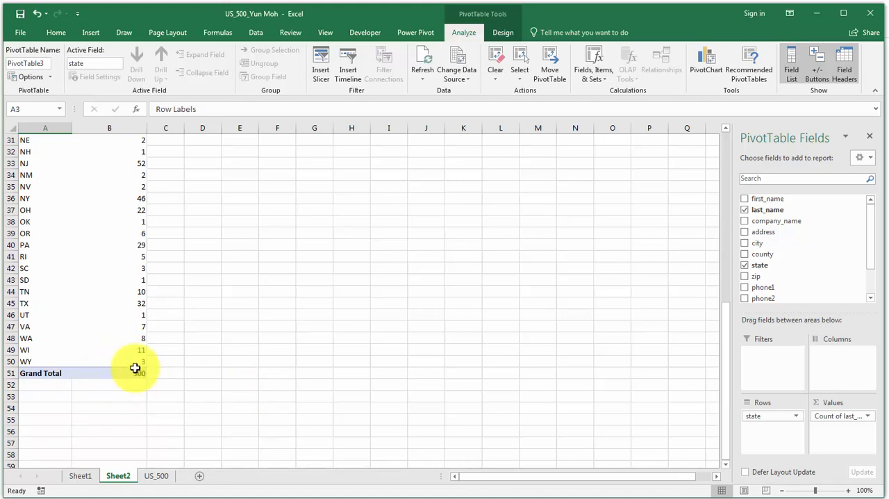
{"action": "mouse_move", "coordinate": [97, 315]}
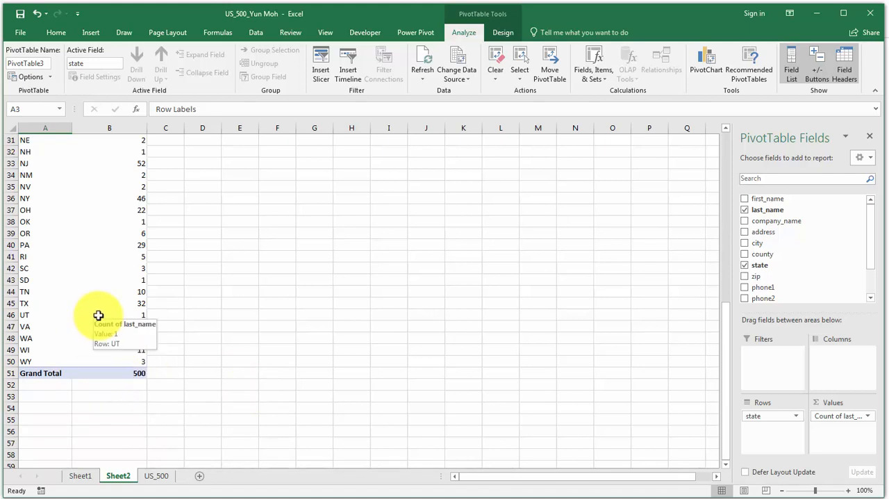
{"action": "scroll", "coordinate": [97, 316], "scroll_direction": "up", "scroll_amount": 10}
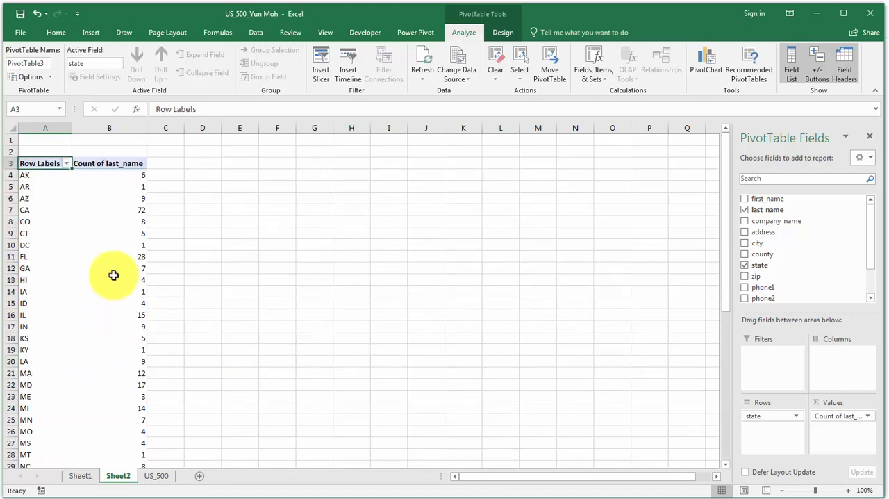
Highlight the state counts in B4:B50 that are greater than 20 using Green Fill with Dark Green Text conditional formatting.
{"action": "left_click", "coordinate": [127, 175]}
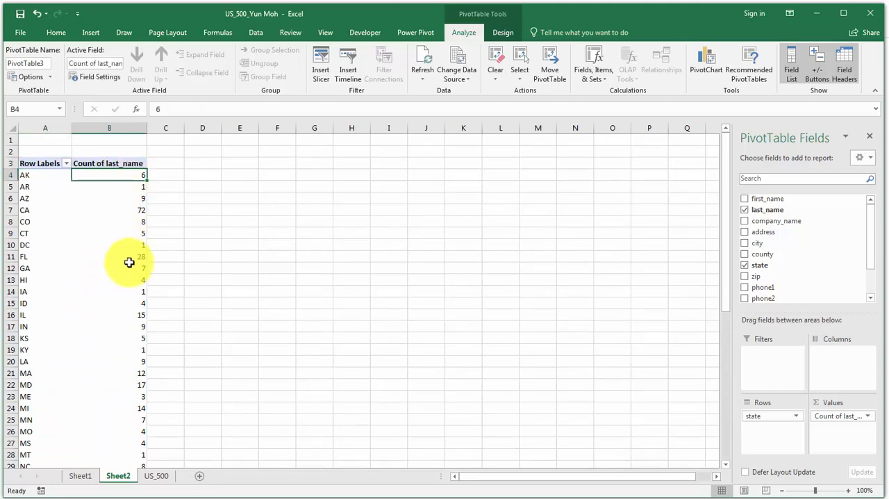
{"action": "scroll", "coordinate": [131, 272], "scroll_direction": "down", "scroll_amount": 11}
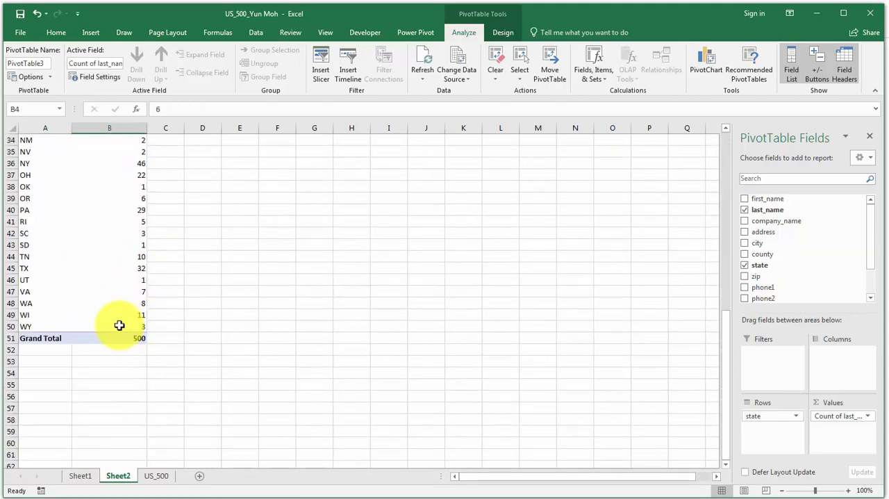
{"action": "left_click", "coordinate": [119, 325], "text": "shift"}
{"action": "scroll", "coordinate": [258, 312], "scroll_direction": "up", "scroll_amount": 11}
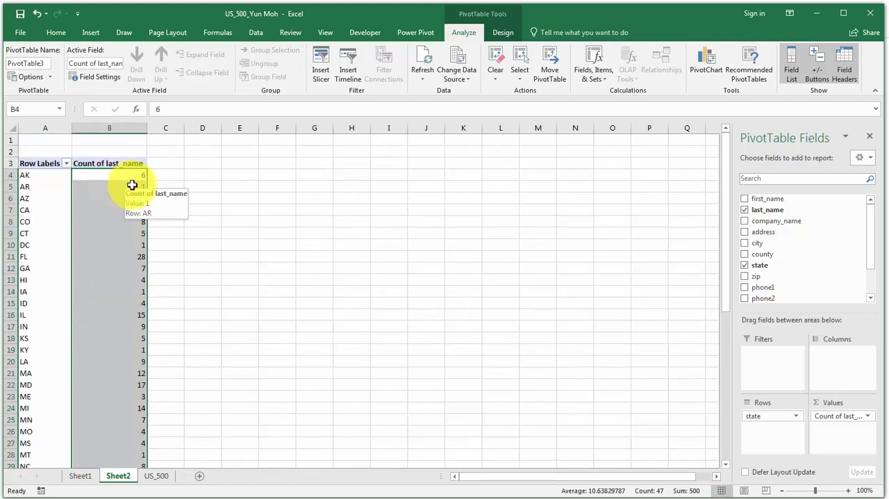
{"action": "left_click", "coordinate": [57, 32]}
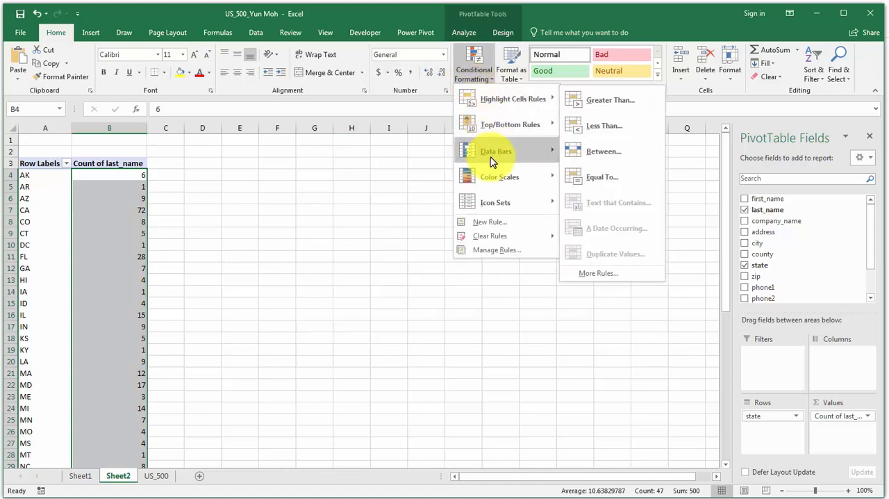
{"action": "mouse_move", "coordinate": [509, 200]}
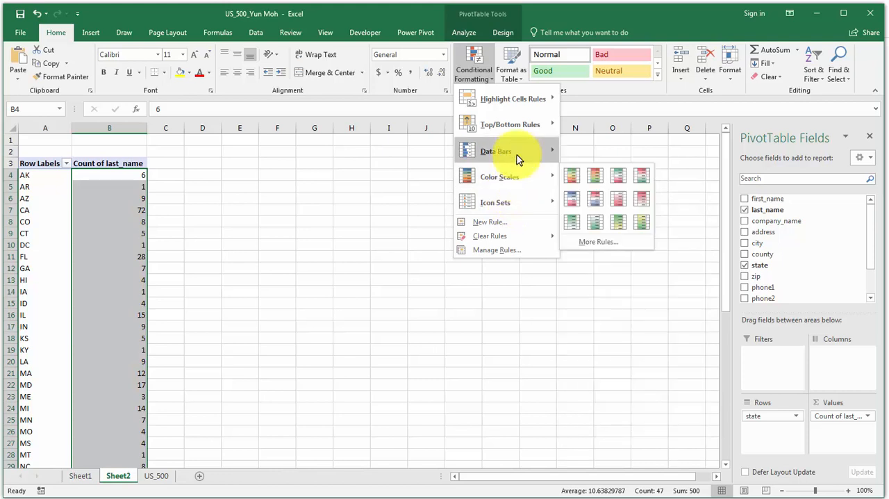
{"action": "mouse_move", "coordinate": [521, 150]}
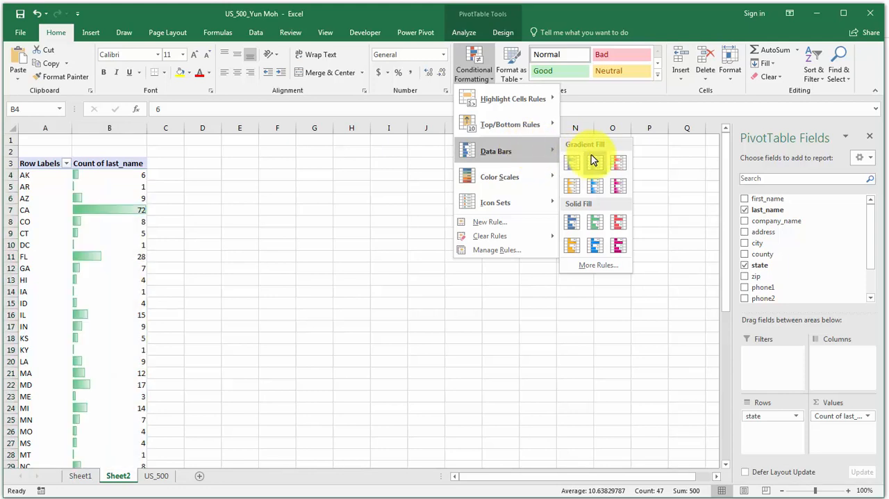
{"action": "mouse_move", "coordinate": [516, 102]}
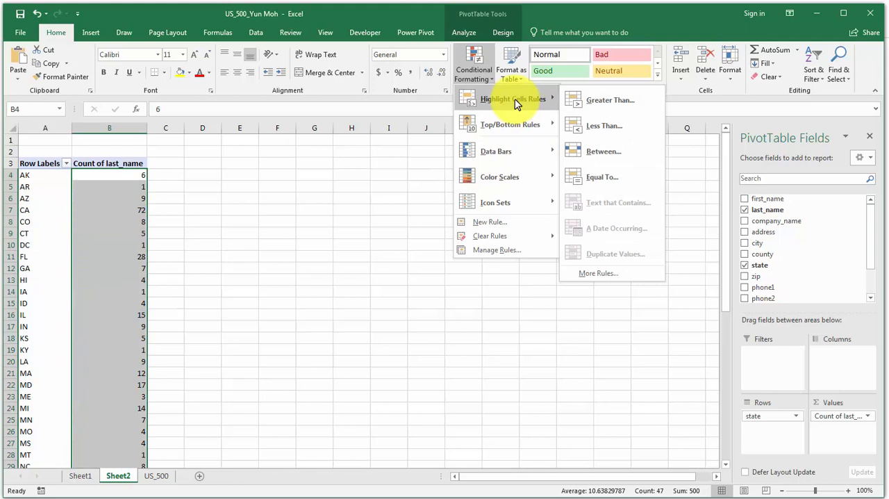
{"action": "left_click", "coordinate": [609, 103]}
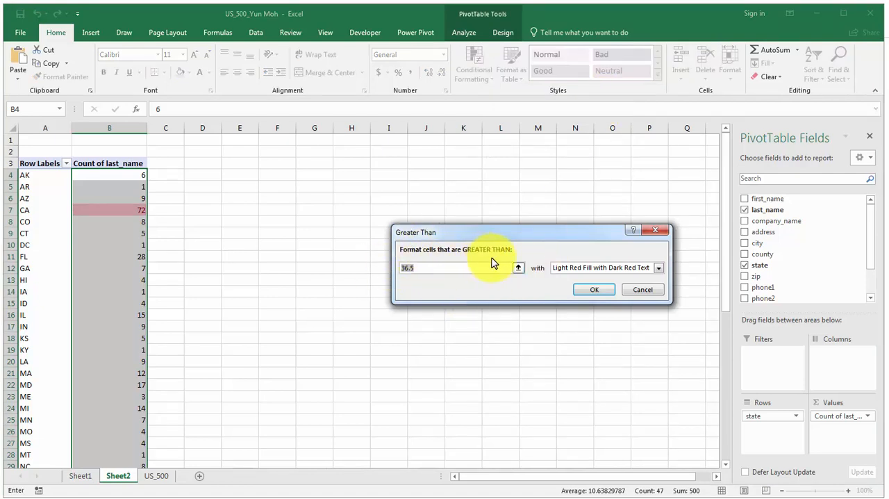
{"action": "type", "text": "20"}
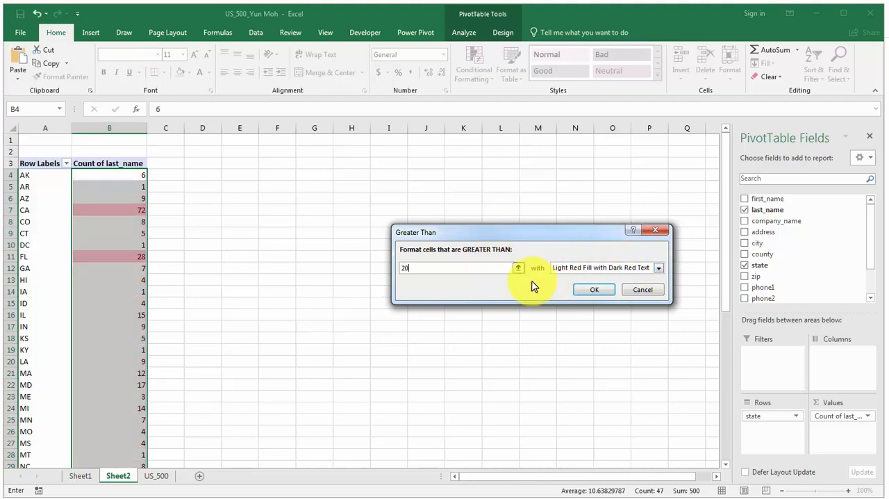
{"action": "left_click", "coordinate": [658, 270]}
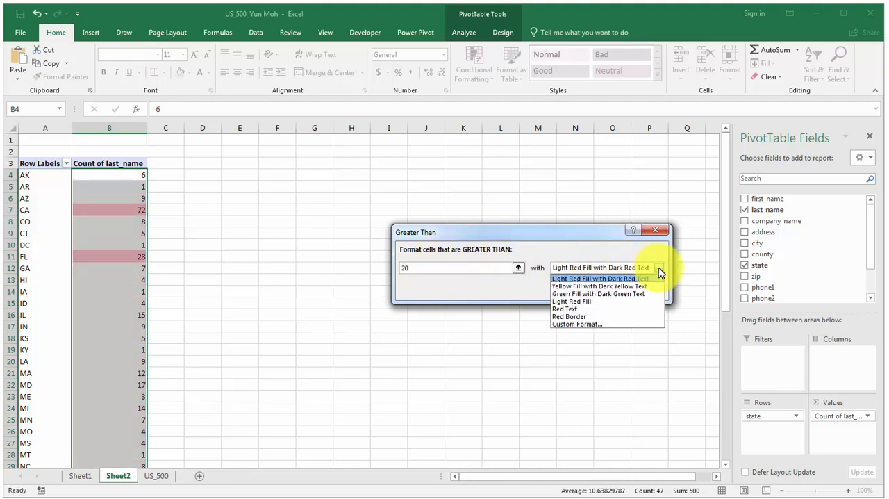
{"action": "left_click", "coordinate": [600, 294]}
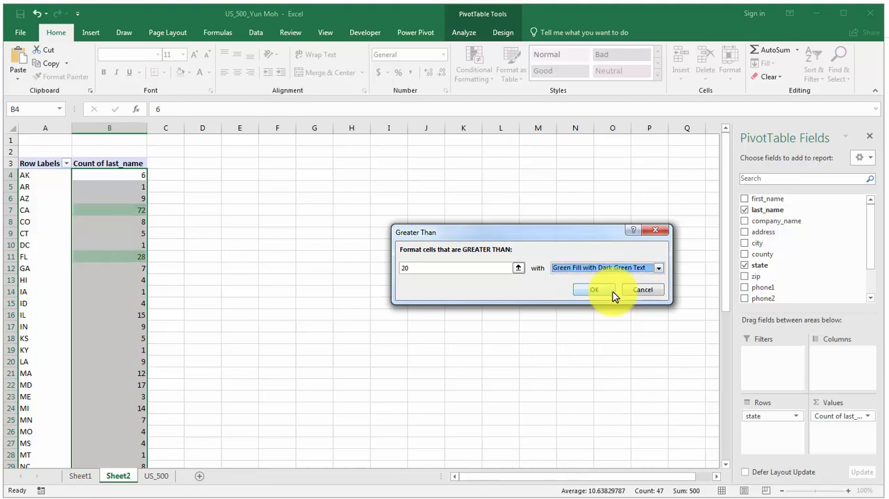
{"action": "left_click", "coordinate": [596, 290]}
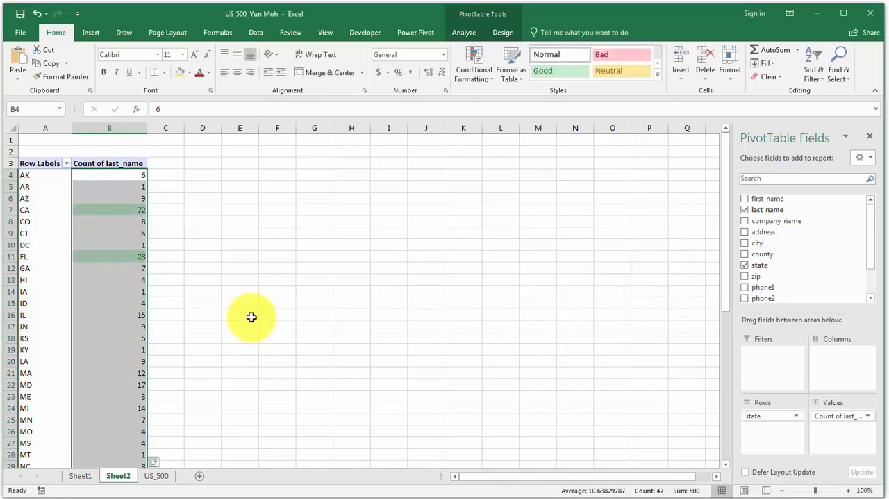
Check the highlighted counts and add red gradient-fill data bars to the state counts in B4:B50.
{"action": "left_click", "coordinate": [109, 289]}
{"action": "left_click", "coordinate": [119, 256]}
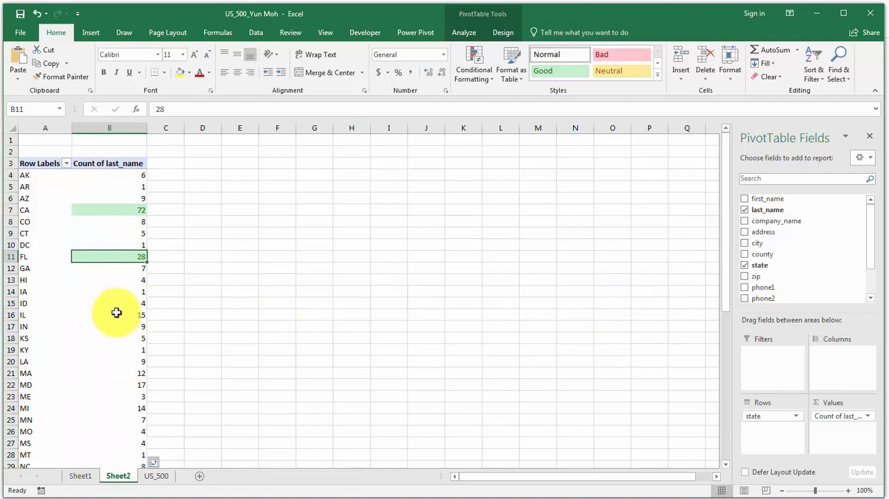
{"action": "scroll", "coordinate": [115, 312], "scroll_direction": "down", "scroll_amount": 4}
{"action": "scroll", "coordinate": [110, 373], "scroll_direction": "up", "scroll_amount": 4}
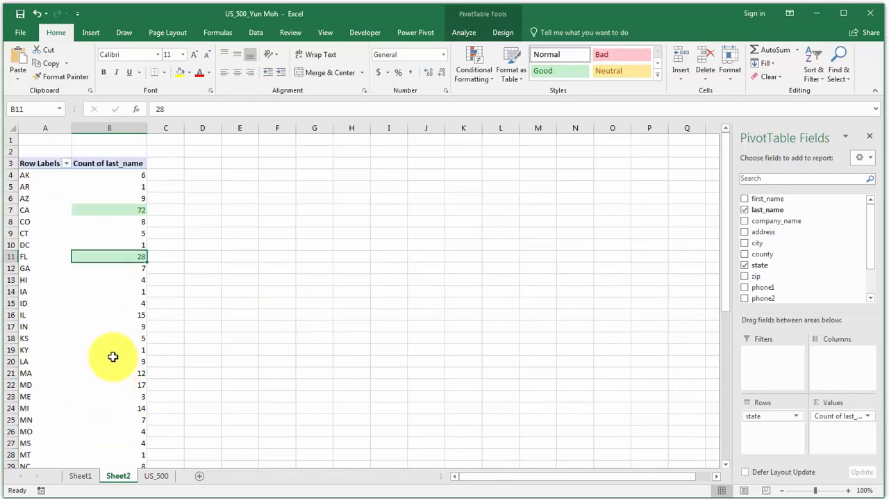
{"action": "left_click", "coordinate": [111, 179]}
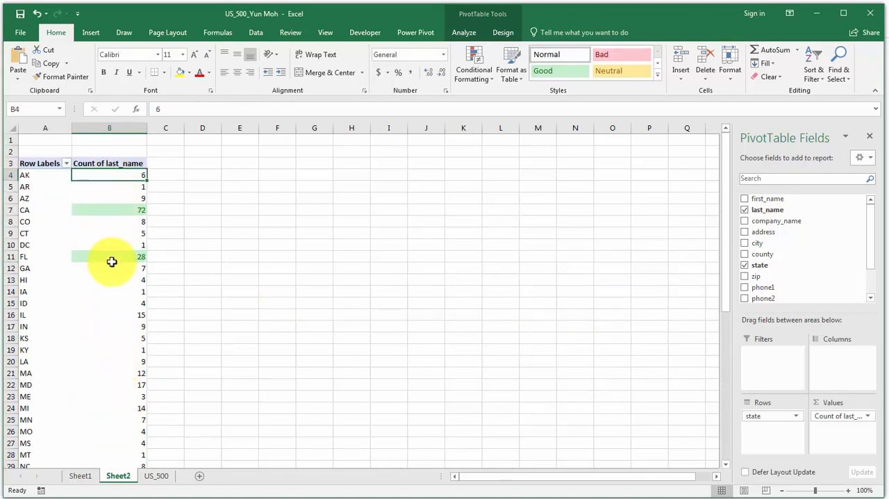
{"action": "scroll", "coordinate": [119, 298], "scroll_direction": "down", "scroll_amount": 16}
{"action": "scroll", "coordinate": [125, 304], "scroll_direction": "up", "scroll_amount": 4}
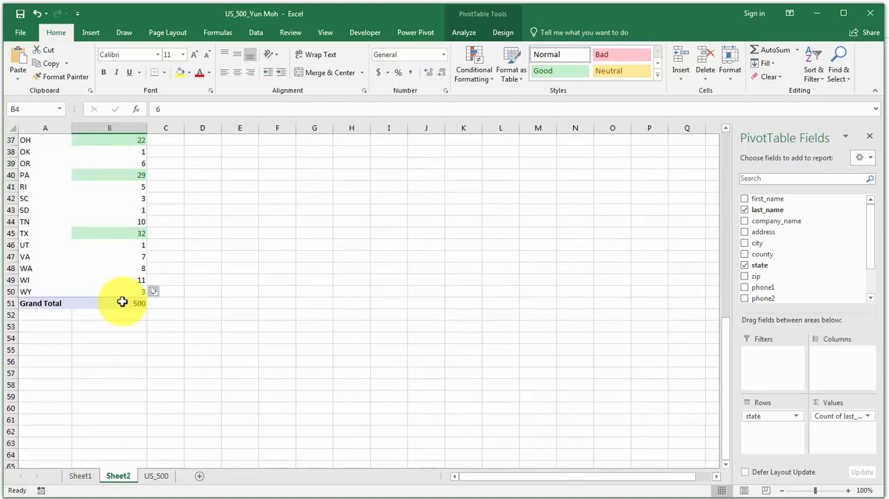
{"action": "left_click", "coordinate": [123, 289], "text": "shift"}
{"action": "scroll", "coordinate": [460, 189], "scroll_direction": "up", "scroll_amount": 8}
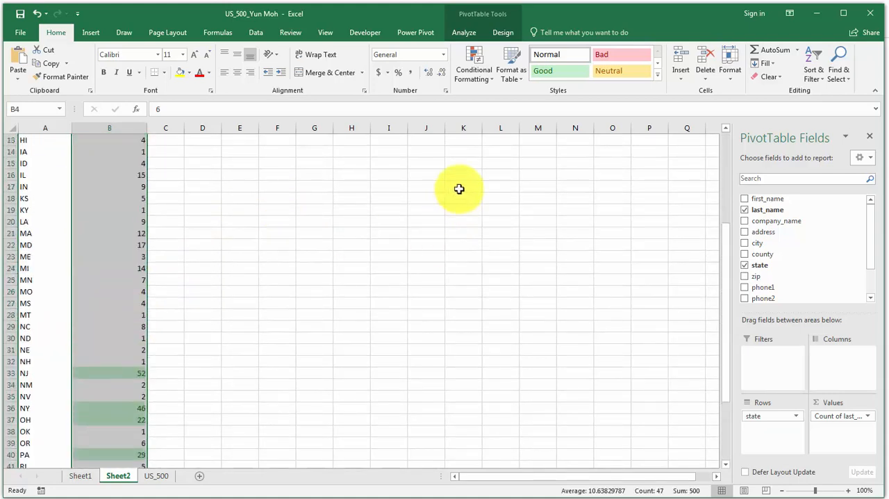
{"action": "left_click", "coordinate": [486, 78]}
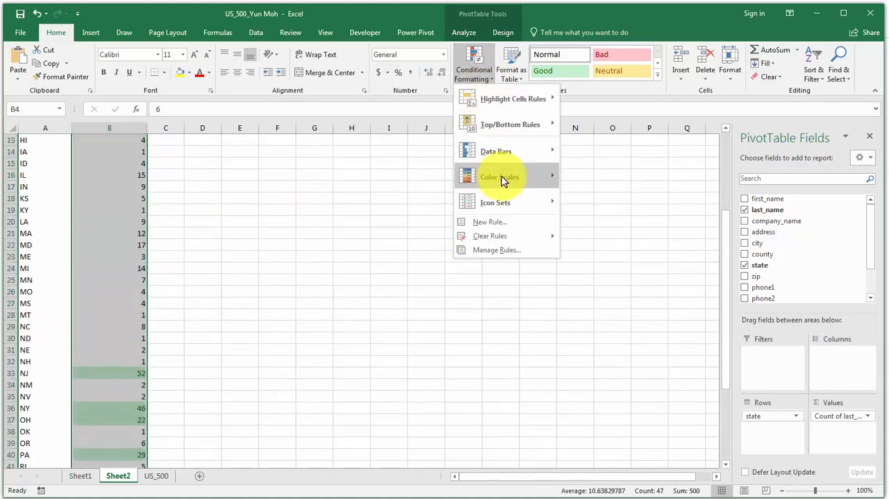
{"action": "mouse_move", "coordinate": [504, 180]}
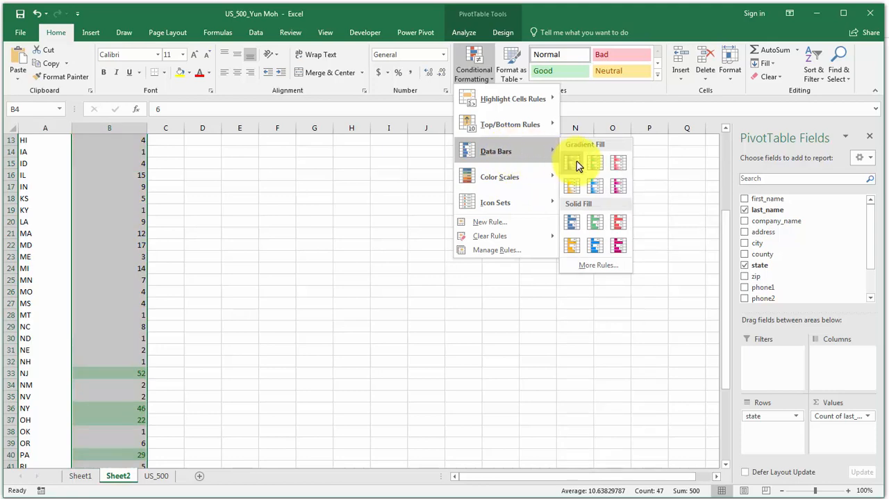
{"action": "left_click", "coordinate": [617, 167]}
{"action": "left_click", "coordinate": [306, 269]}
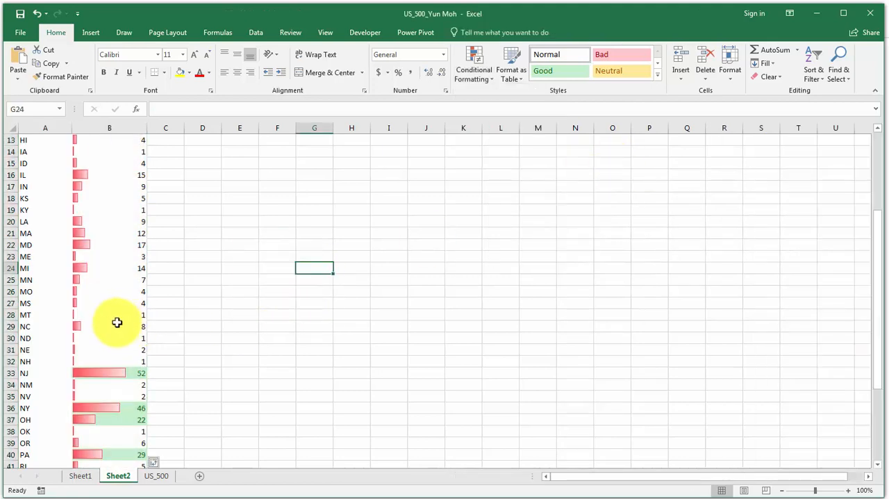
Look over the formatted PivotTable, reselect the counts in B4:B50 and view the Highlight Cells Rules options without adding a rule.
{"action": "left_click", "coordinate": [122, 325]}
{"action": "scroll", "coordinate": [121, 323], "scroll_direction": "up", "scroll_amount": 4}
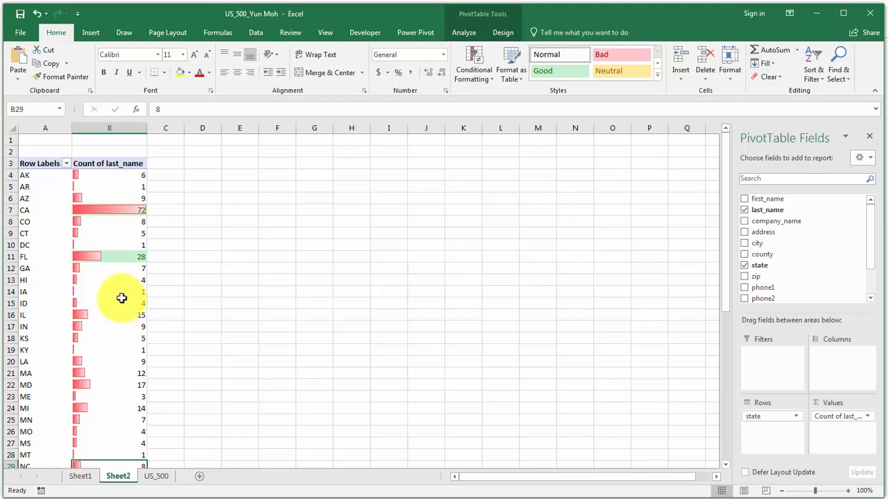
{"action": "left_click", "coordinate": [134, 175]}
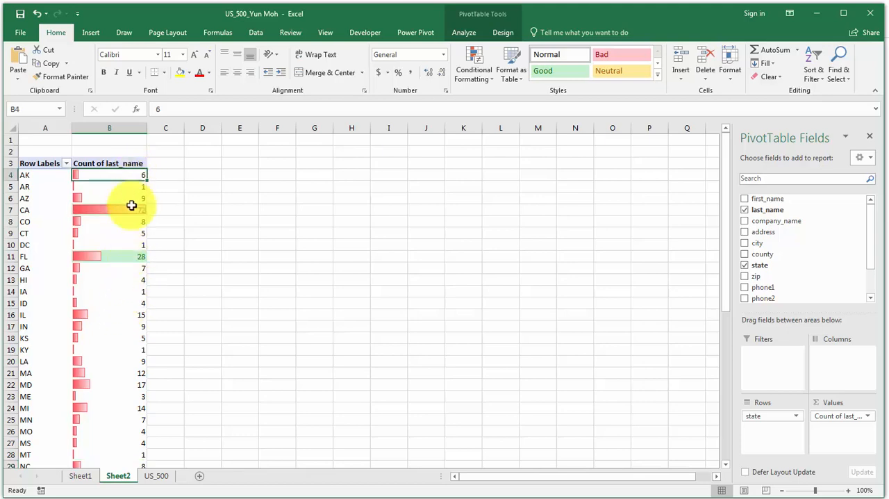
{"action": "scroll", "coordinate": [131, 310], "scroll_direction": "down", "scroll_amount": 12}
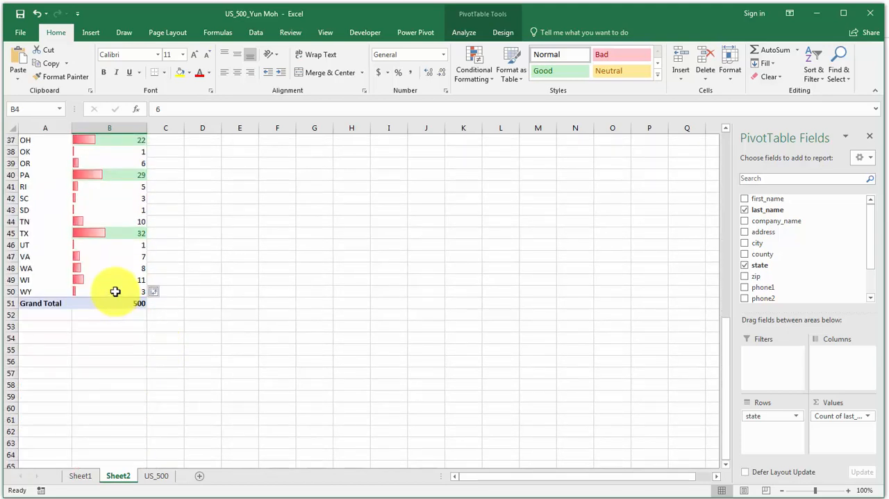
{"action": "left_click", "coordinate": [116, 291], "text": "shift"}
{"action": "scroll", "coordinate": [205, 302], "scroll_direction": "up", "scroll_amount": 12}
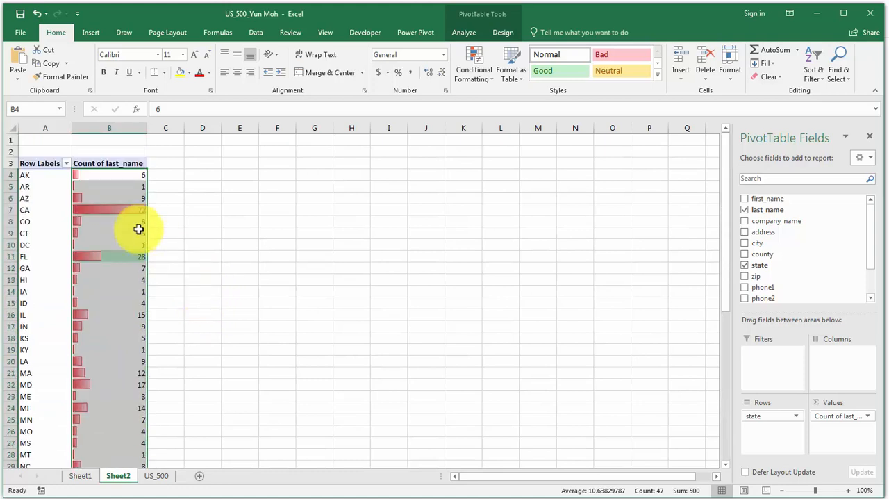
{"action": "left_click", "coordinate": [490, 81]}
{"action": "mouse_move", "coordinate": [533, 107]}
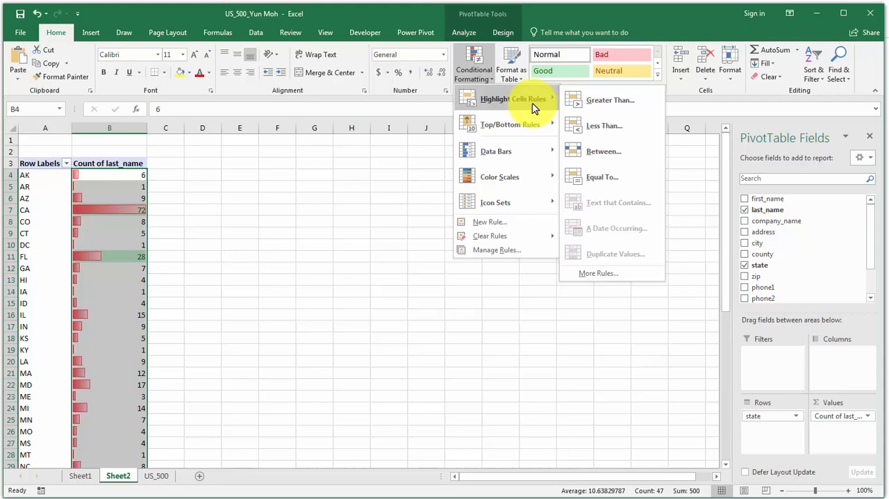
{"action": "left_click", "coordinate": [476, 73]}
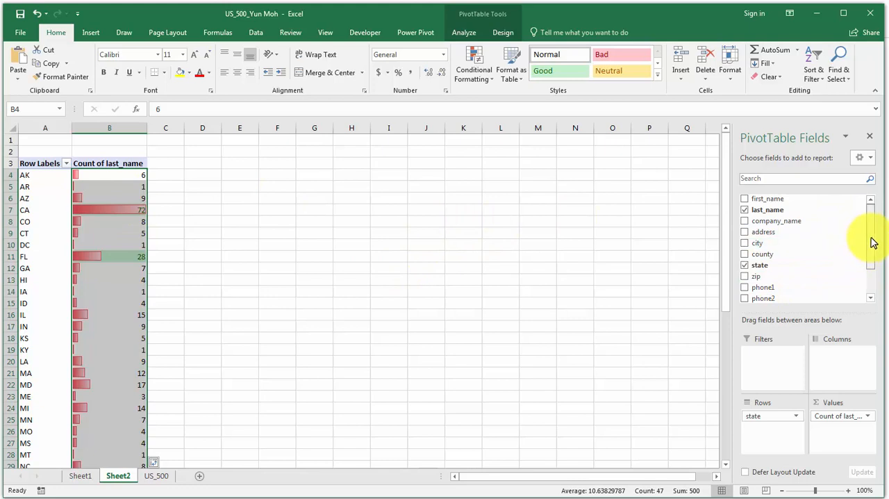
Apply a greater-than value filter on Count of last_name to the PivotTable's state field, keeping only the green-highlighted states.
{"action": "left_click_drag", "start_coordinate": [873, 242], "coordinate": [873, 252]}
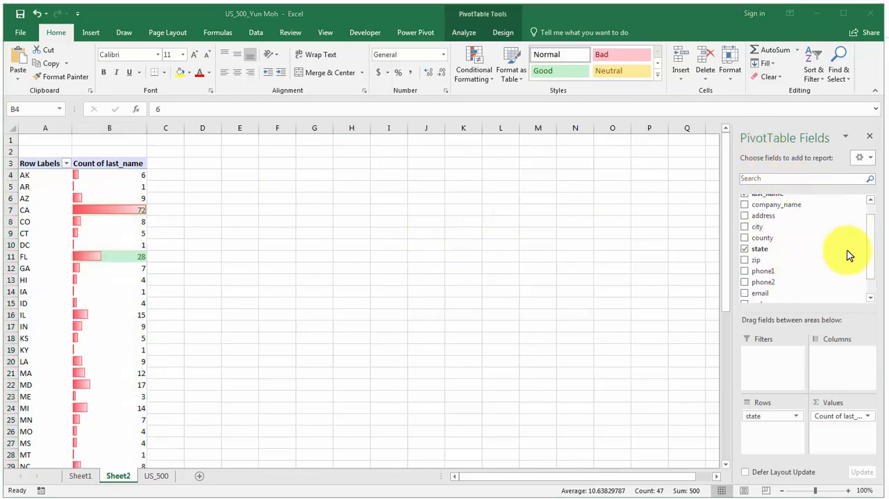
{"action": "left_click", "coordinate": [819, 254]}
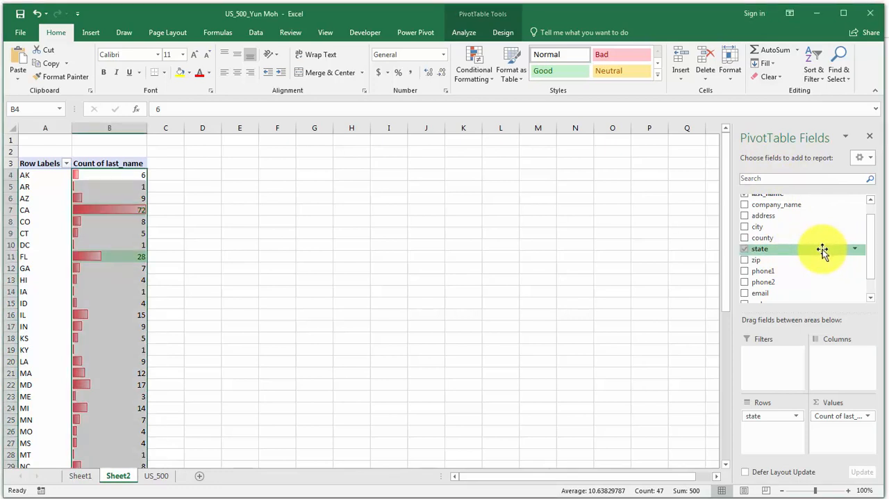
{"action": "left_click", "coordinate": [855, 250]}
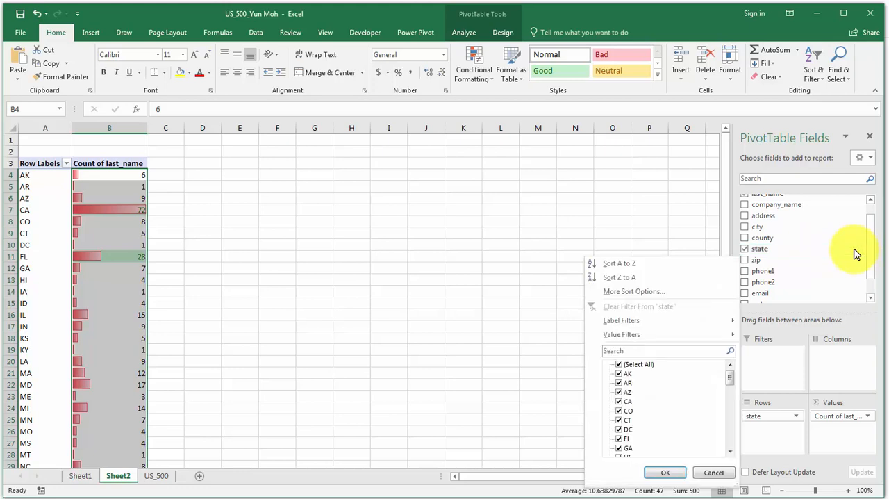
{"action": "mouse_move", "coordinate": [645, 340]}
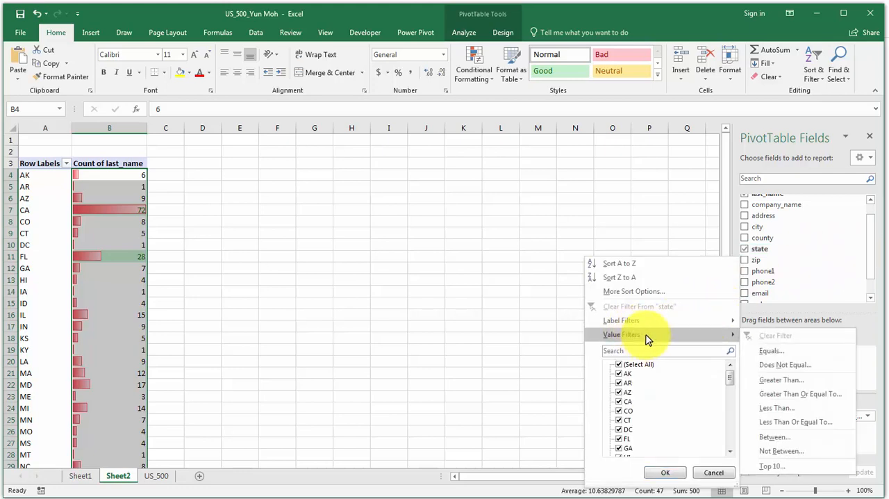
{"action": "left_click", "coordinate": [795, 386]}
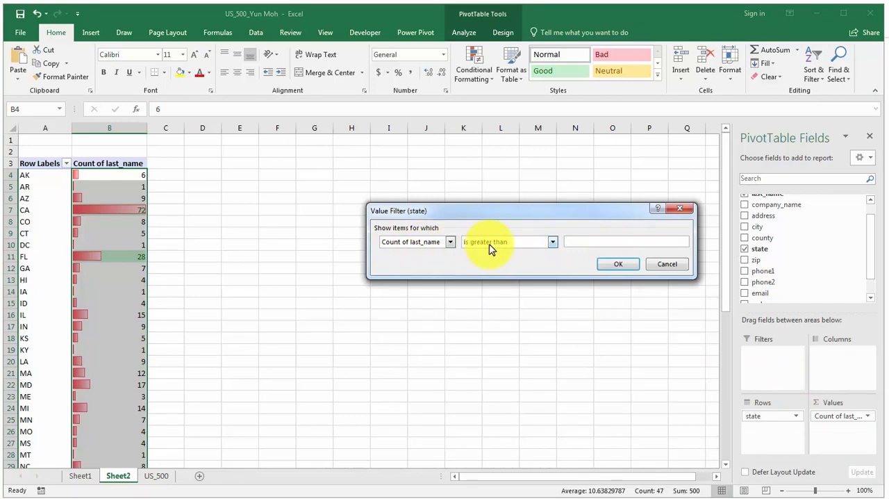
{"action": "left_click", "coordinate": [627, 266]}
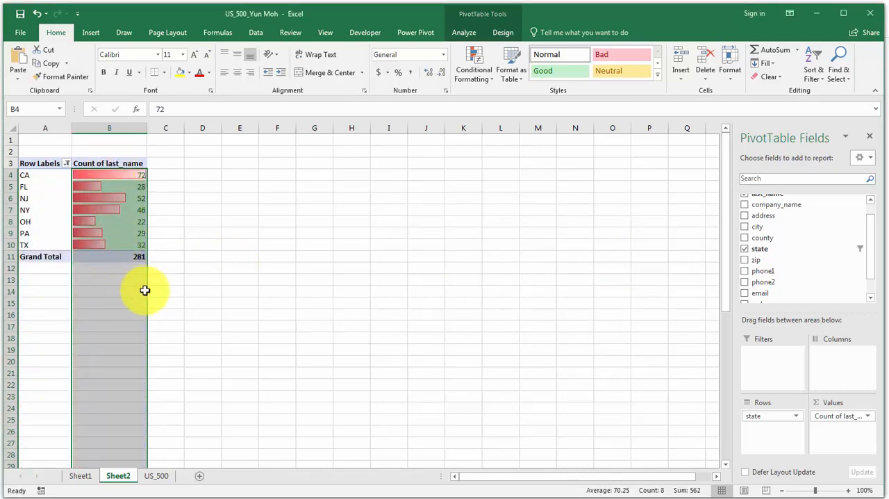
{"action": "left_click", "coordinate": [217, 304]}
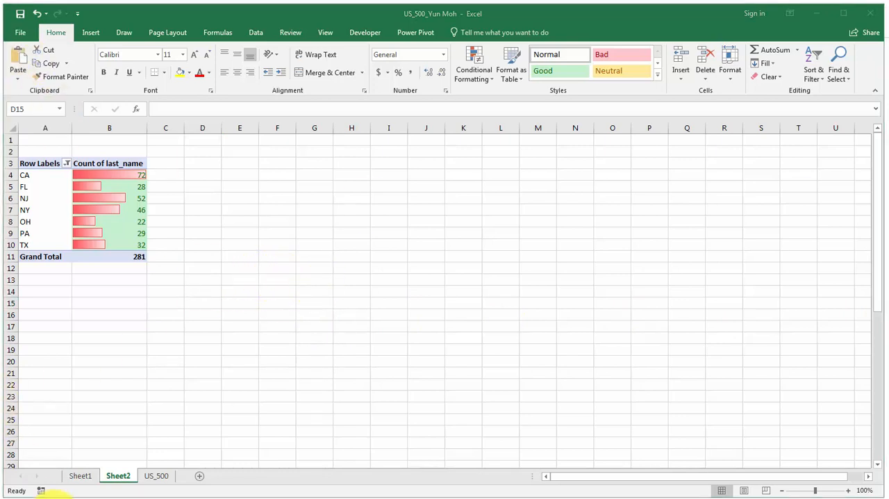
Rename the Sheet2 worksheet holding the filtered PivotTable as P Table.
{"action": "left_click", "coordinate": [119, 476]}
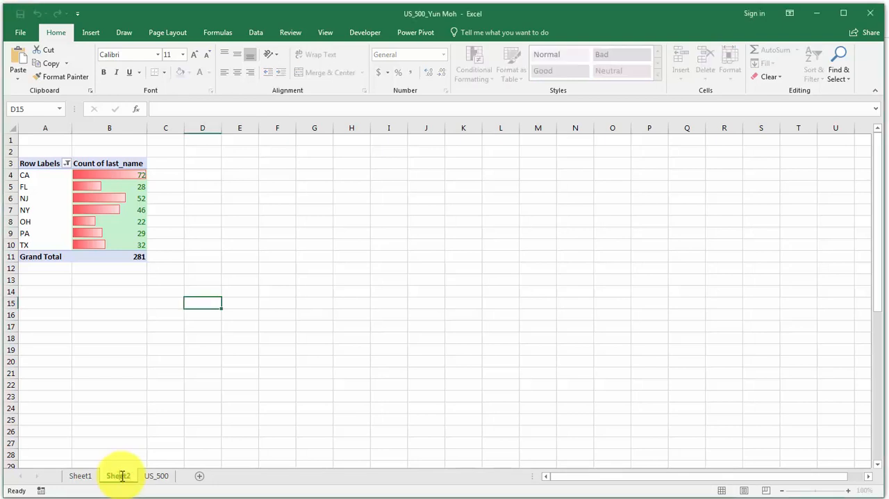
{"action": "double_click", "coordinate": [122, 476]}
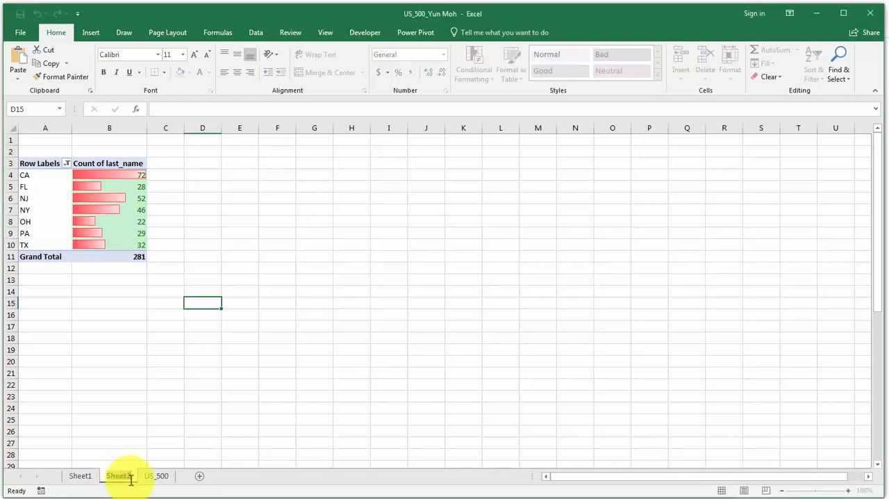
{"action": "key", "text": "Return"}
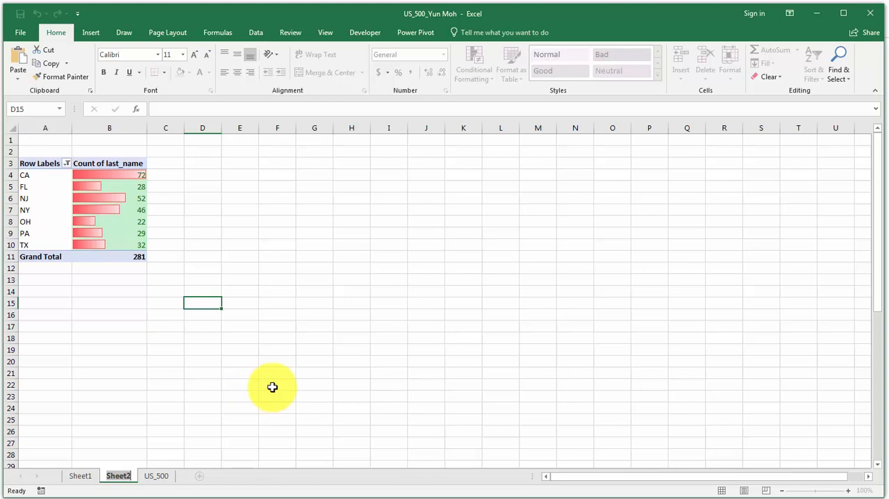
{"action": "type", "text": "P Tab"}
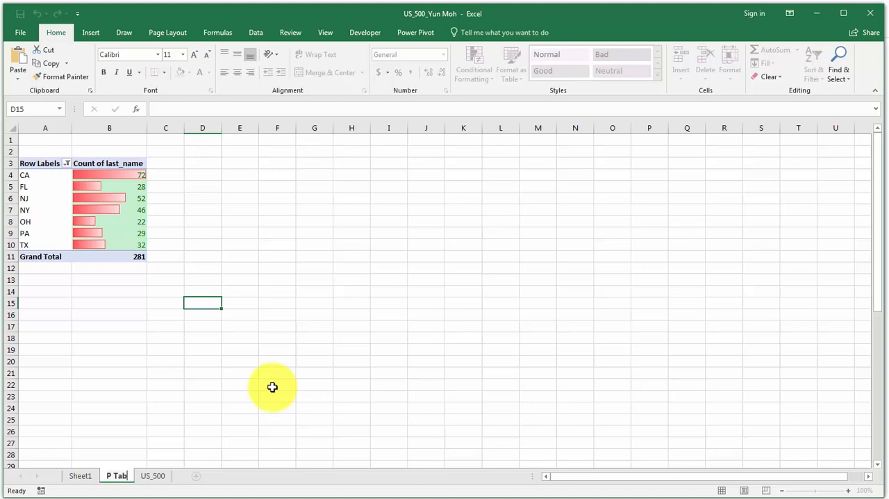
{"action": "type", "text": "le"}
{"action": "key", "text": "Return"}
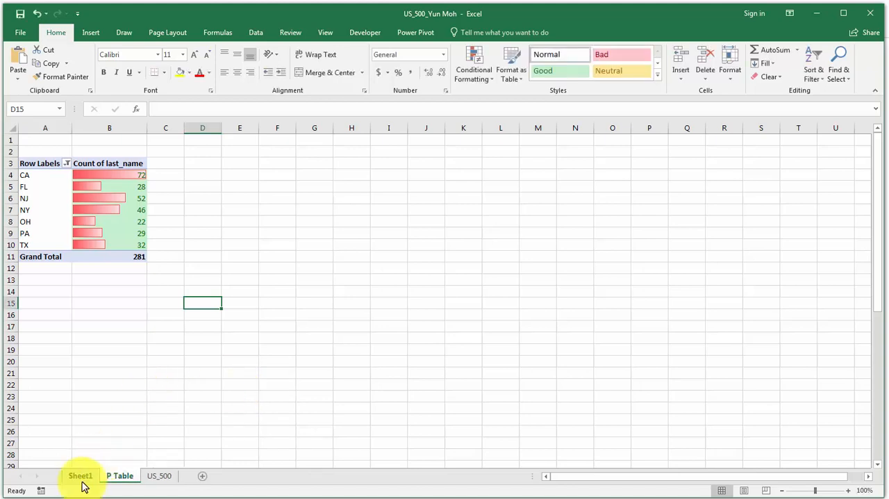
Rename the Sheet1 worksheet holding the PivotChart as P Chart.
{"action": "left_click", "coordinate": [81, 479]}
{"action": "double_click", "coordinate": [80, 477]}
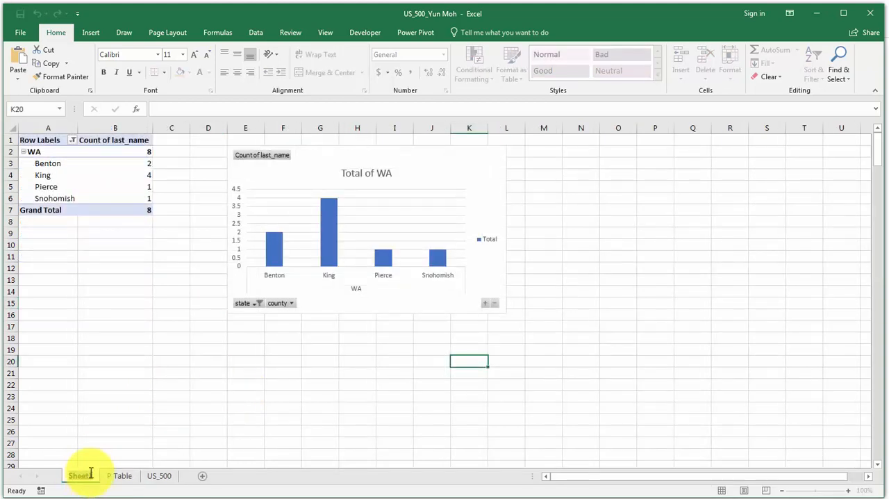
{"action": "type", "text": "P Chart"}
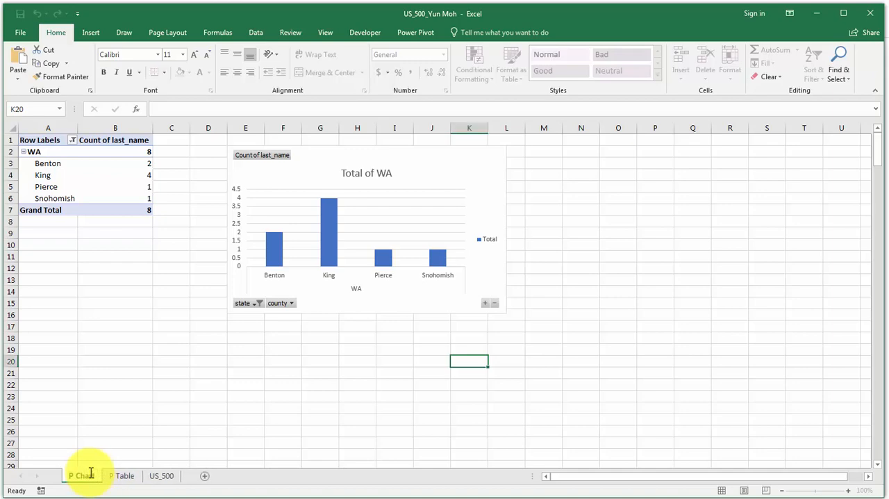
{"action": "key", "text": "Return"}
{"action": "left_click", "coordinate": [163, 477]}
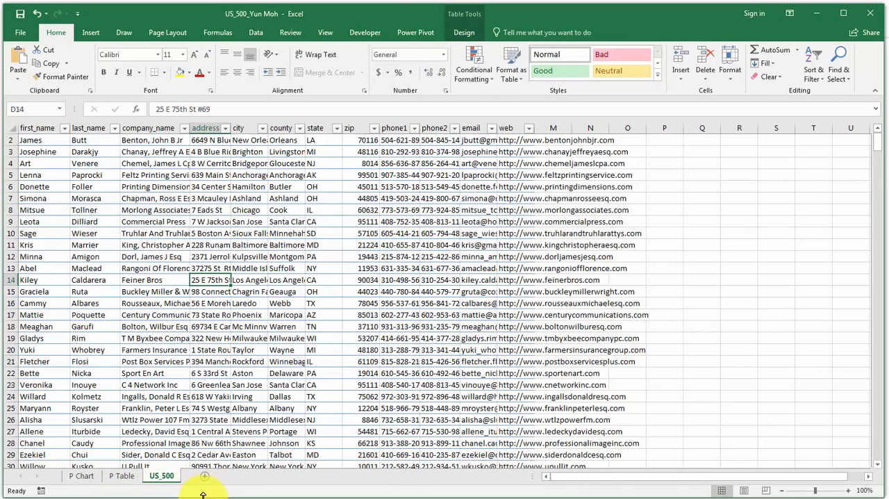
Add a new worksheet, move it in front of P Chart and name it Dashboard.
{"action": "left_click", "coordinate": [82, 476]}
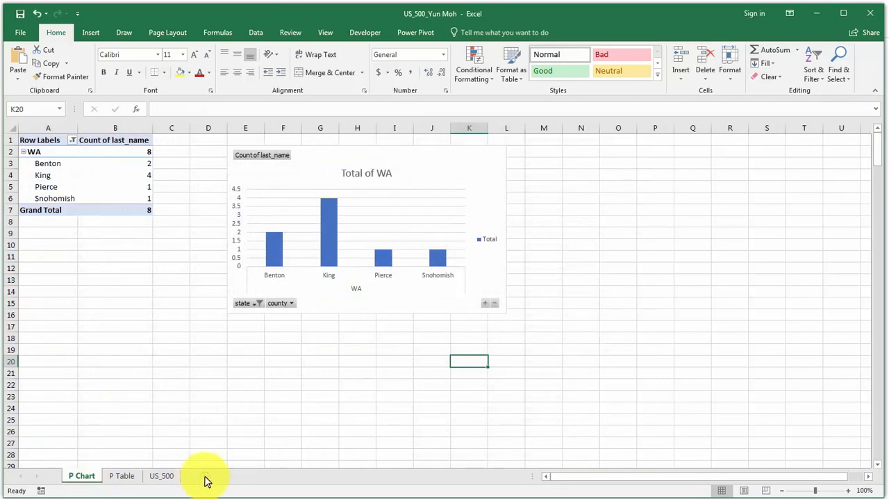
{"action": "left_click", "coordinate": [204, 476]}
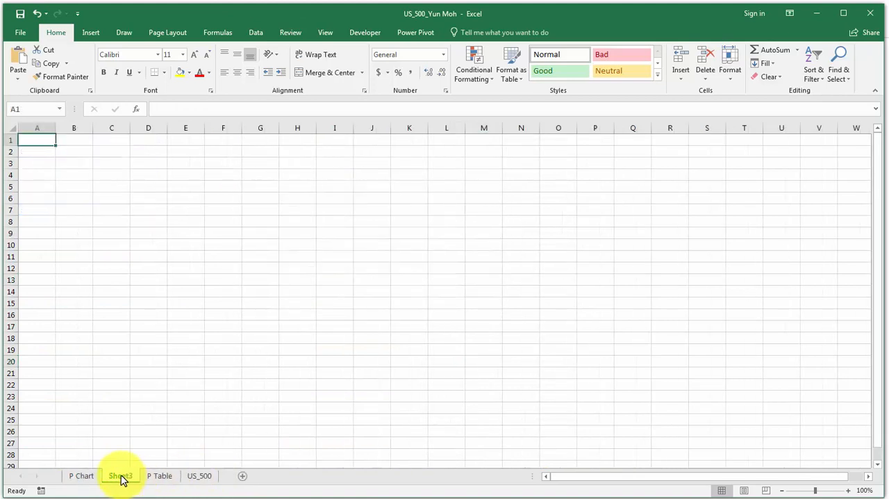
{"action": "mouse_move", "coordinate": [120, 476]}
{"action": "left_mouse_down"}
{"action": "mouse_move", "coordinate": [222, 477]}
{"action": "mouse_move", "coordinate": [78, 480]}
{"action": "left_mouse_up"}
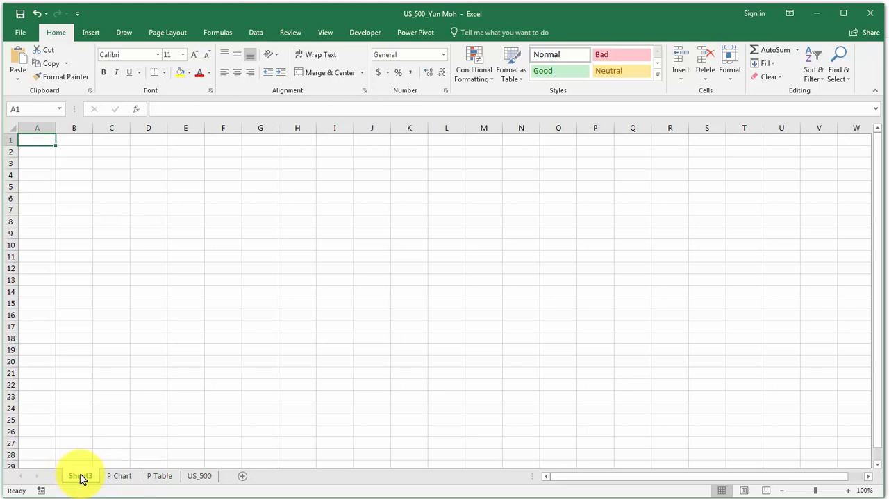
{"action": "double_click", "coordinate": [81, 478]}
{"action": "type", "text": "Dashb"}
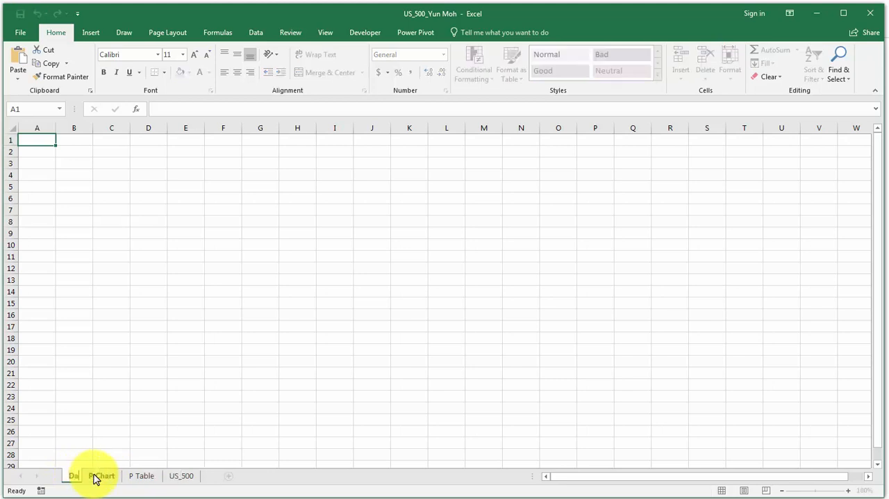
{"action": "type", "text": "oard"}
{"action": "key", "text": "Return"}
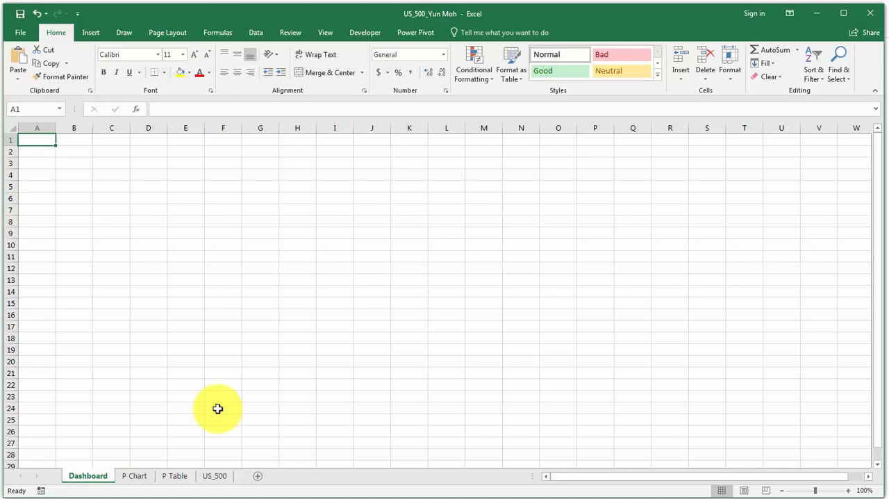
Look through the P Chart, P Table and US_500 sheets and return to the Dashboard sheet.
{"action": "left_click", "coordinate": [134, 480]}
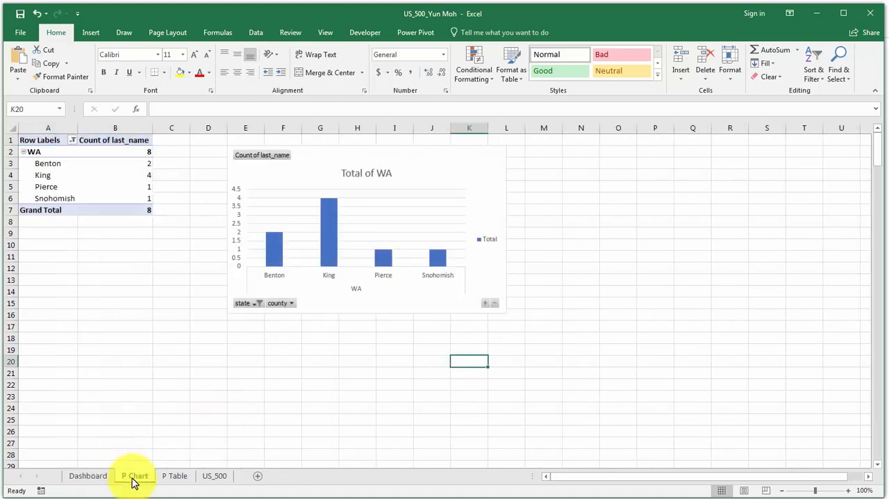
{"action": "left_click", "coordinate": [174, 478]}
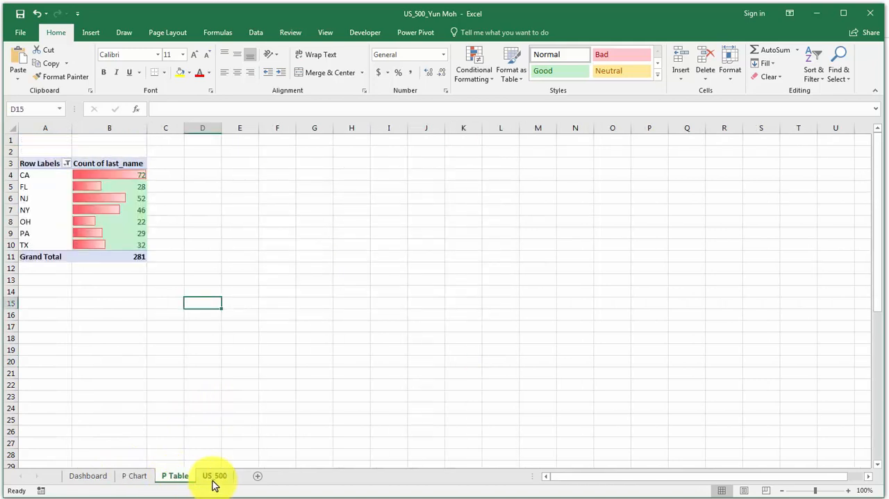
{"action": "left_click", "coordinate": [214, 478]}
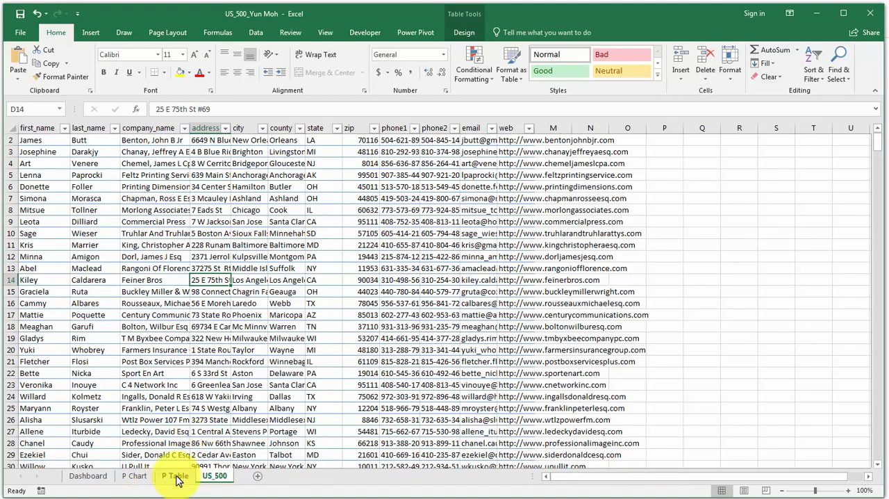
{"action": "left_click", "coordinate": [84, 481]}
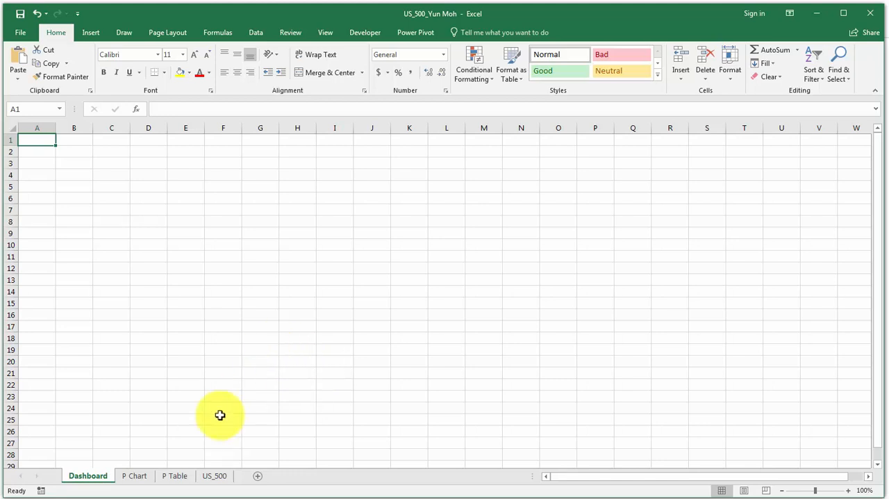
{"action": "left_click", "coordinate": [136, 475]}
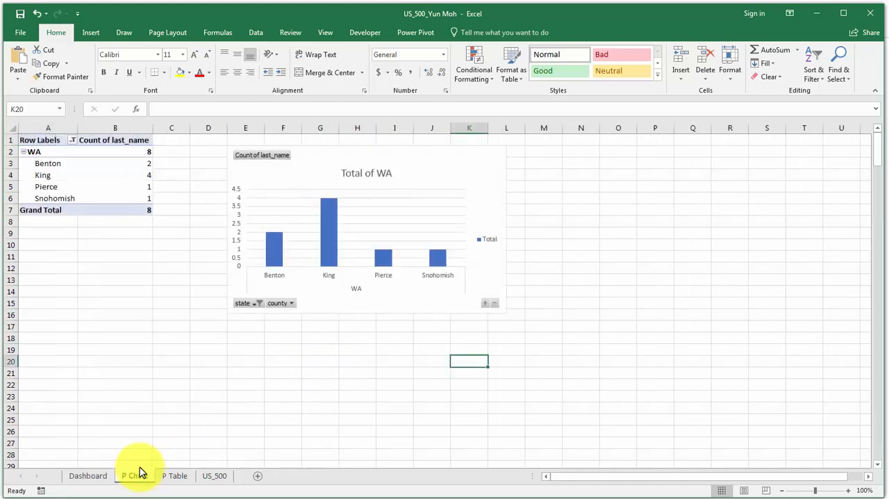
{"action": "left_click", "coordinate": [174, 477]}
{"action": "left_click", "coordinate": [221, 478]}
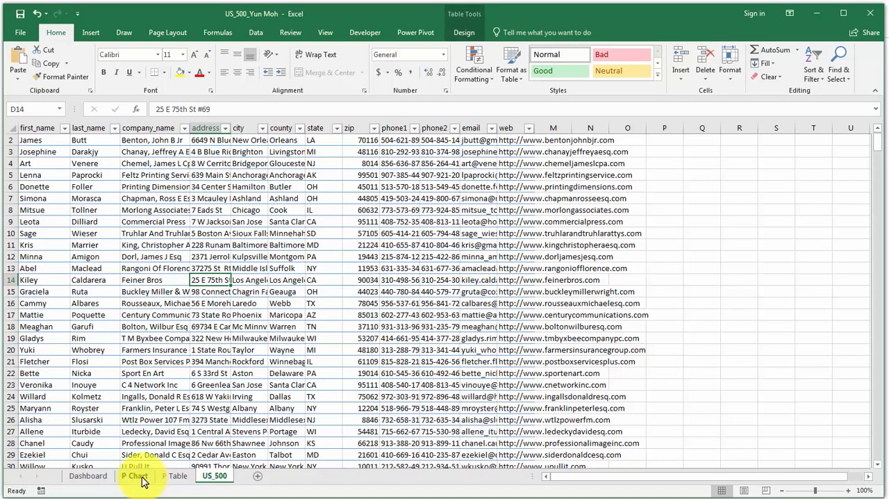
{"action": "left_click", "coordinate": [138, 477]}
{"action": "left_click", "coordinate": [88, 477]}
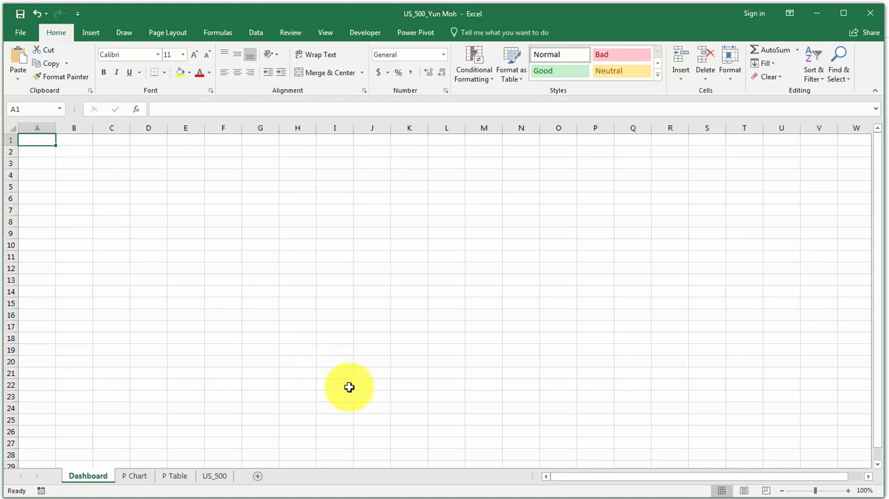
Enter the label "Current Number of Customers:" in cell C2 of the Dashboard sheet.
{"action": "left_click", "coordinate": [42, 153]}
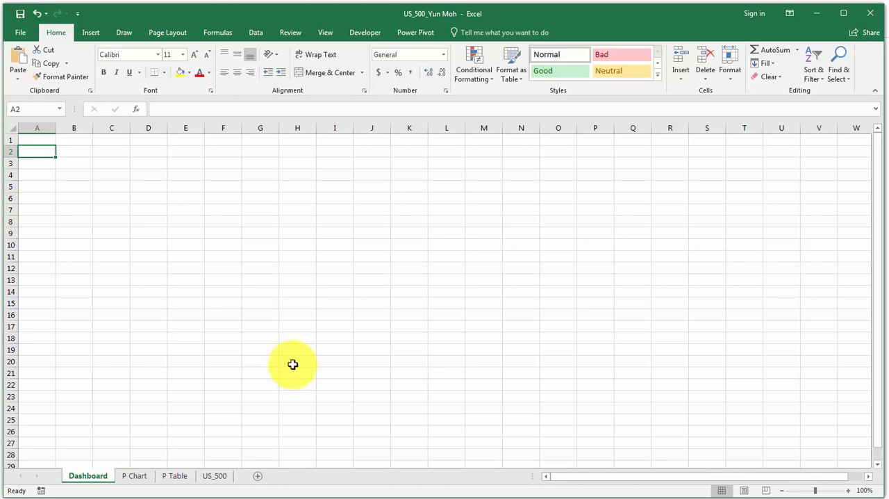
{"action": "left_click", "coordinate": [112, 152]}
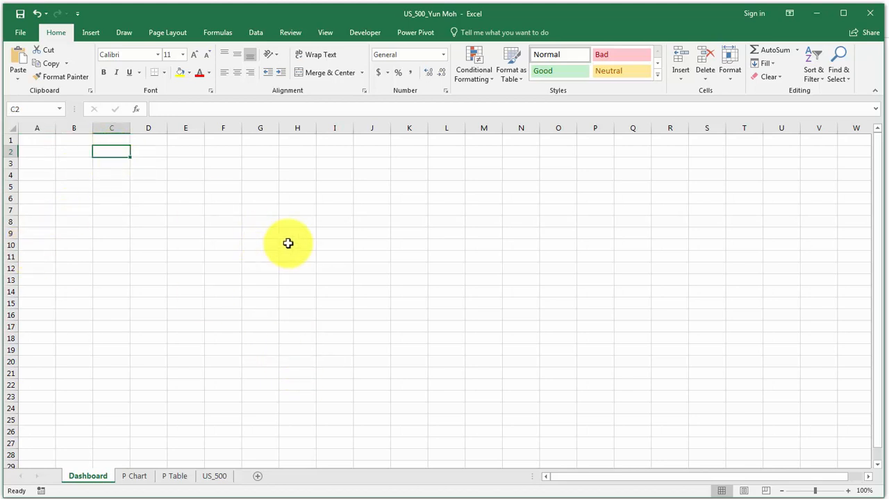
{"action": "type", "text": "Current Num"}
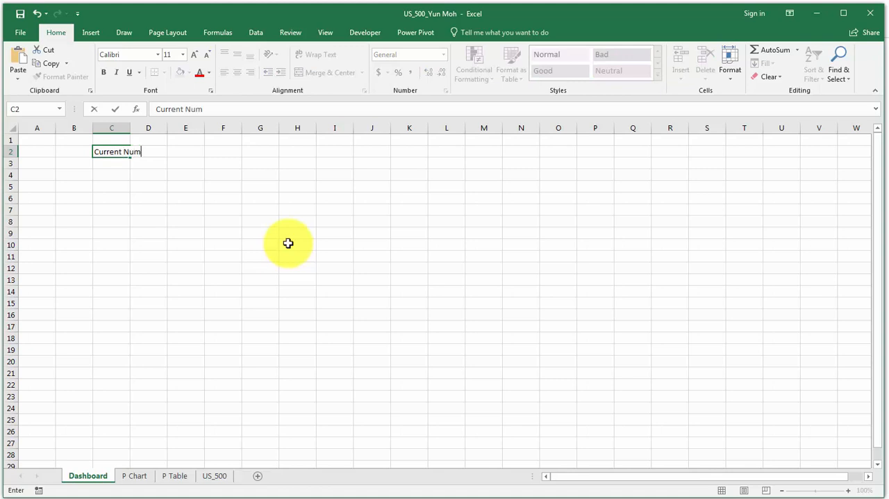
{"action": "type", "text": "ber of Customers:"}
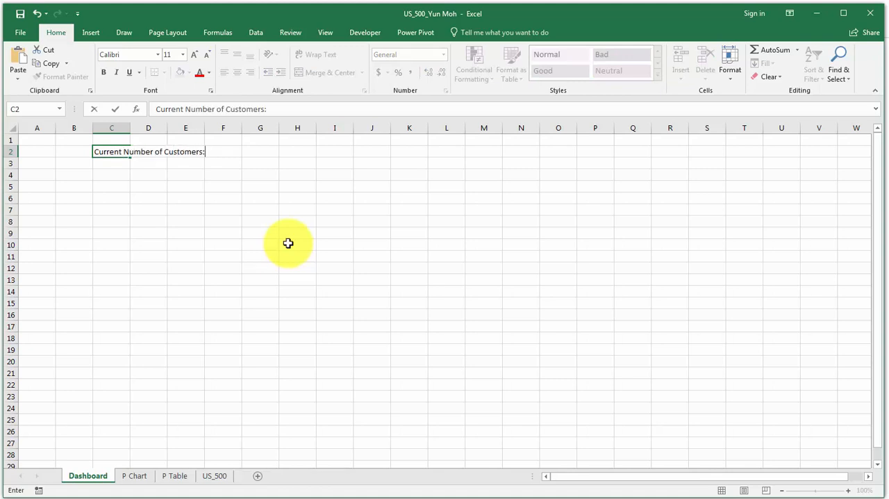
{"action": "key", "text": "Return"}
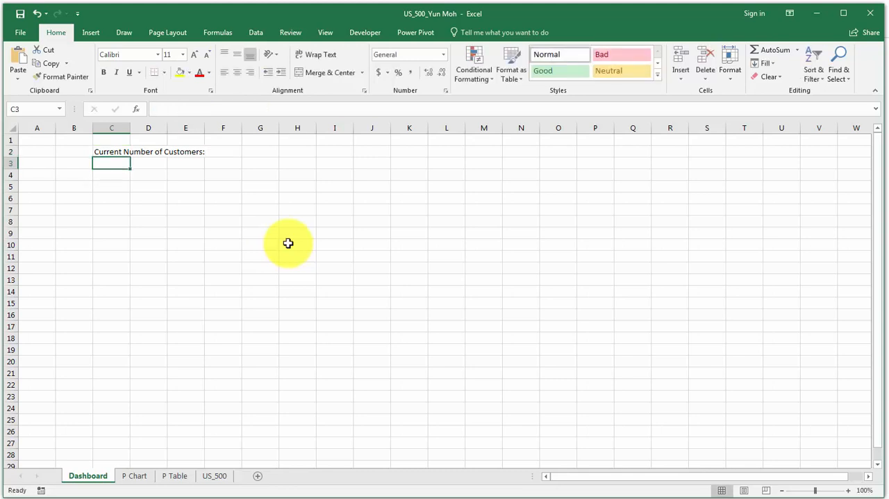
Autofit column C to the customer label, make the label in C2 bold and select cell D2 beside it.
{"action": "double_click", "coordinate": [129, 127]}
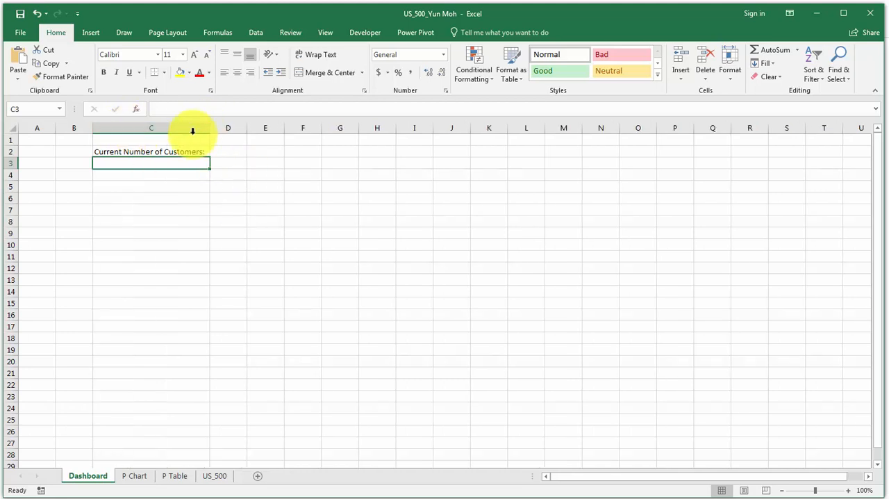
{"action": "left_click", "coordinate": [149, 151]}
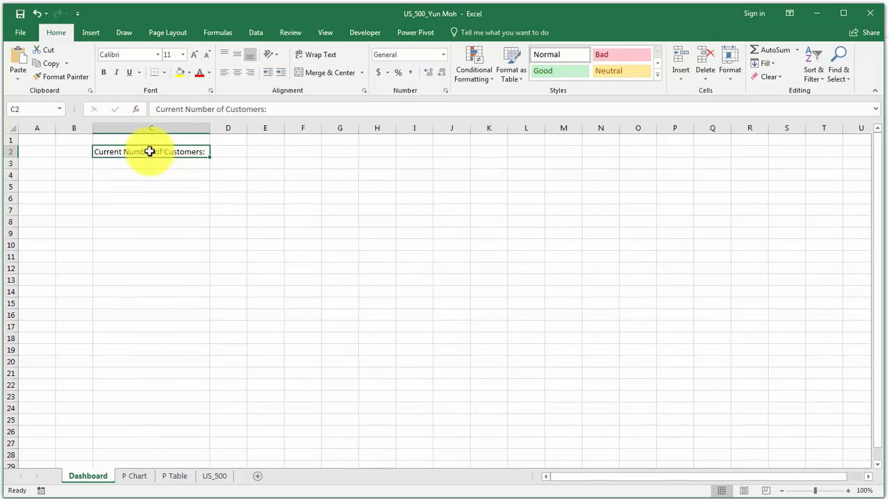
{"action": "left_click", "coordinate": [104, 73]}
{"action": "left_click", "coordinate": [228, 151]}
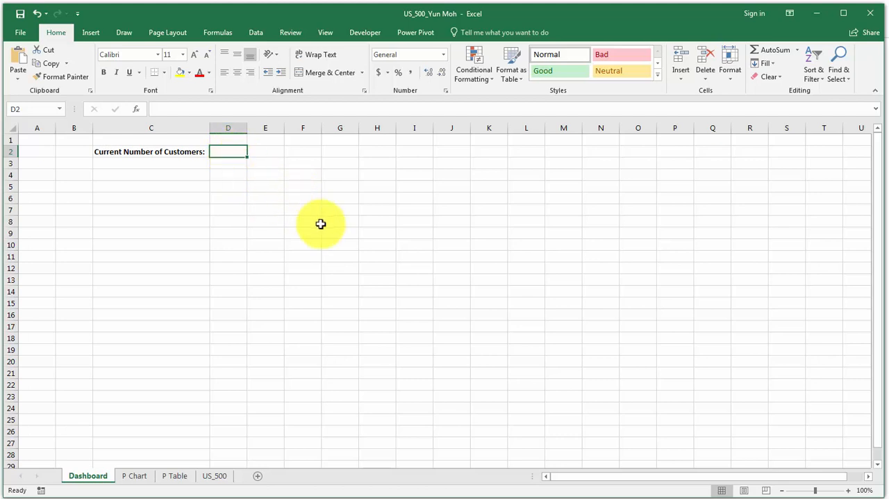
Link cell D2 of the Dashboard sheet to the web column total in the US_500 table, using =CustomerContacts[[#Totals],[web]].
{"action": "type", "text": "=="}
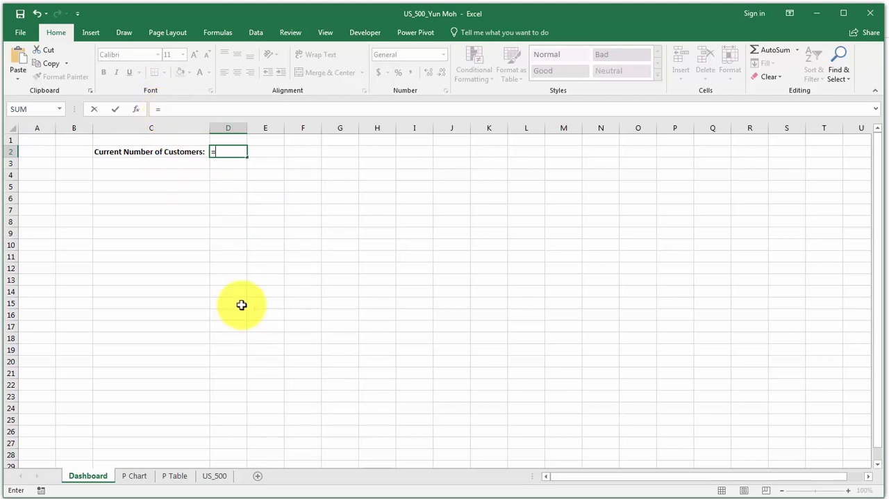
{"action": "left_click", "coordinate": [215, 476]}
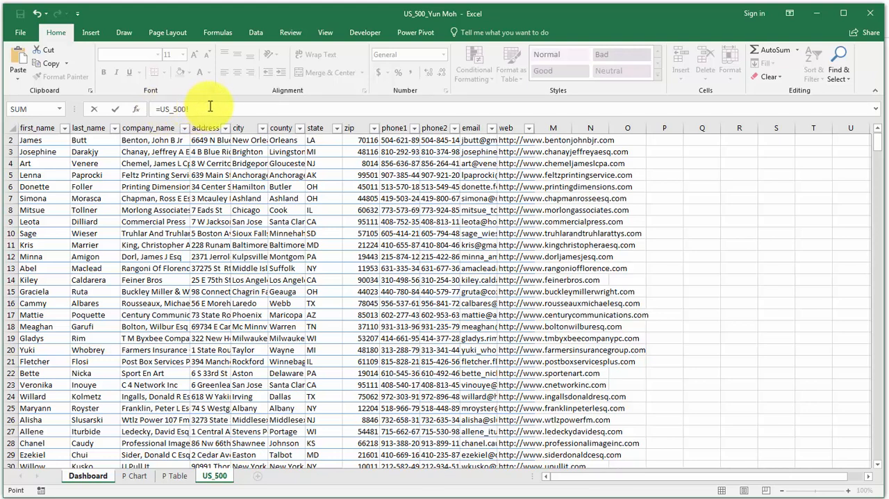
{"action": "left_click_drag", "start_coordinate": [877, 142], "coordinate": [875, 464]}
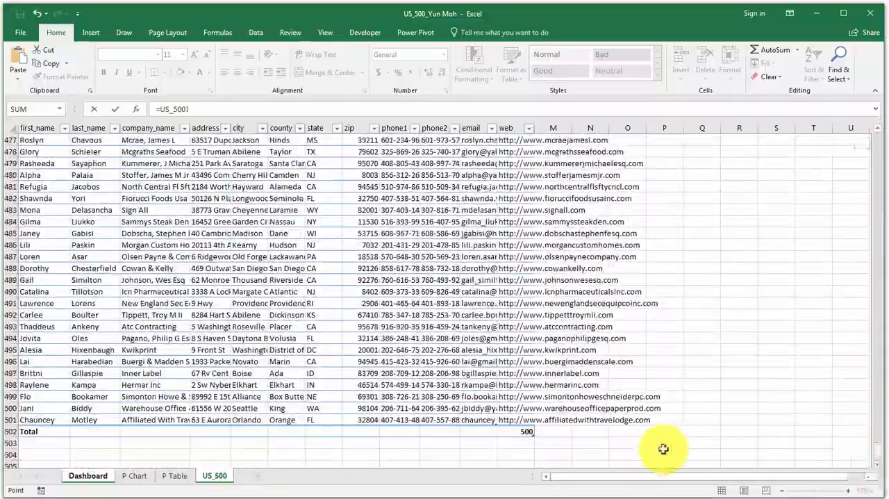
{"action": "left_click", "coordinate": [522, 432]}
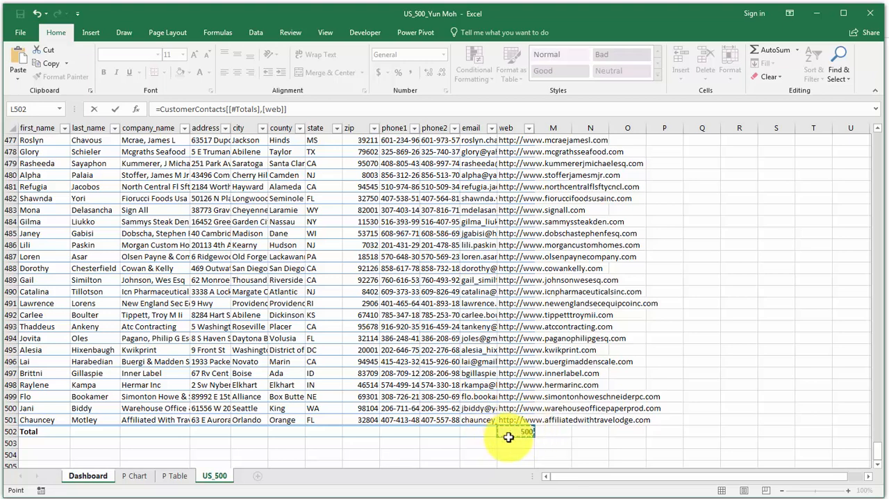
{"action": "left_click", "coordinate": [314, 109]}
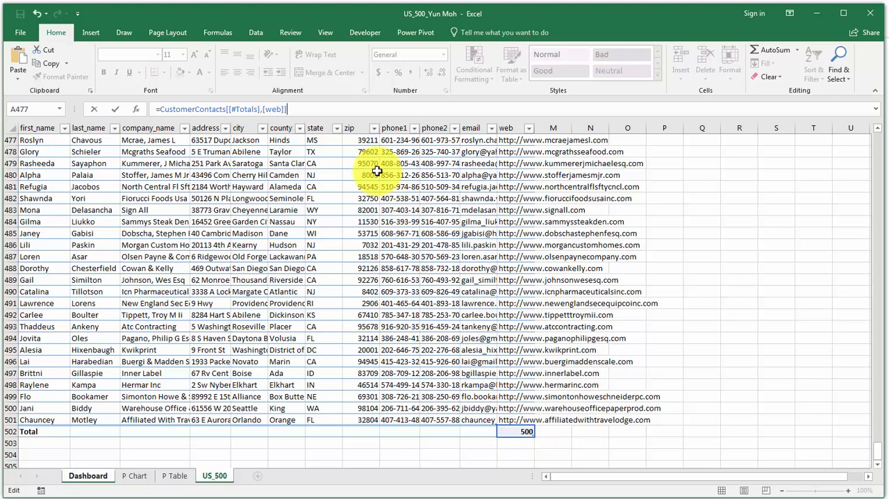
{"action": "key", "text": "Return"}
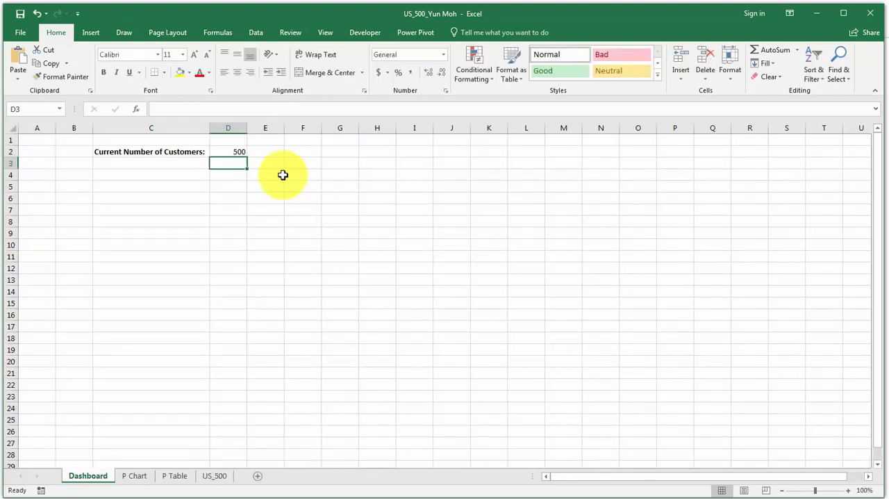
Format the customer total in D2 with a yellow fill, bold and italic.
{"action": "left_click", "coordinate": [235, 152]}
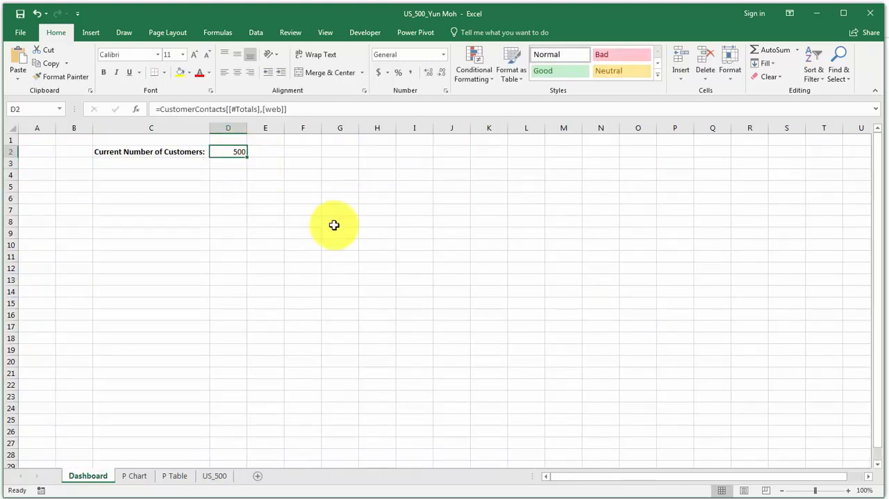
{"action": "left_click", "coordinate": [179, 73]}
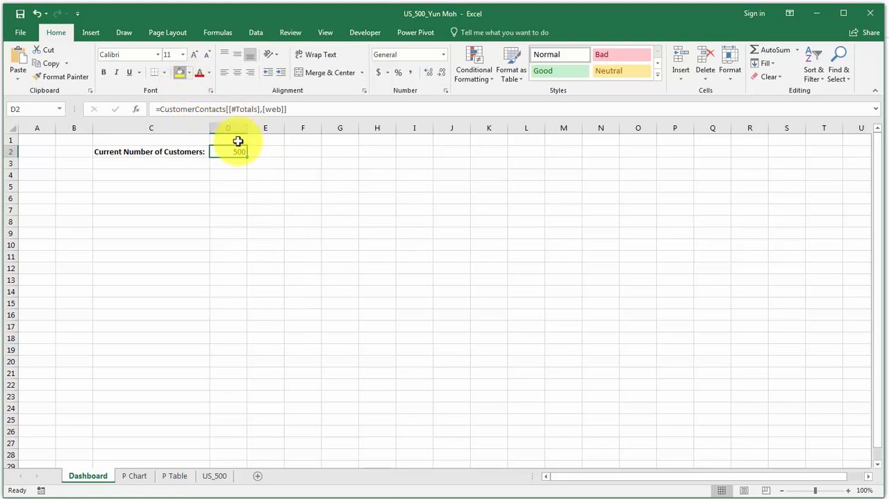
{"action": "left_click", "coordinate": [104, 72]}
{"action": "left_click", "coordinate": [116, 72]}
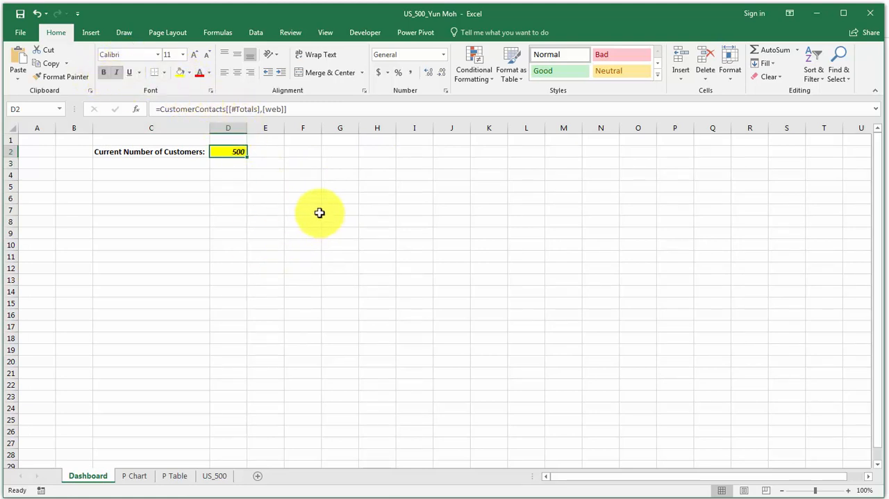
Enter the label "Number of Customers in WA" in cell C5 and make it bold.
{"action": "left_click", "coordinate": [145, 160]}
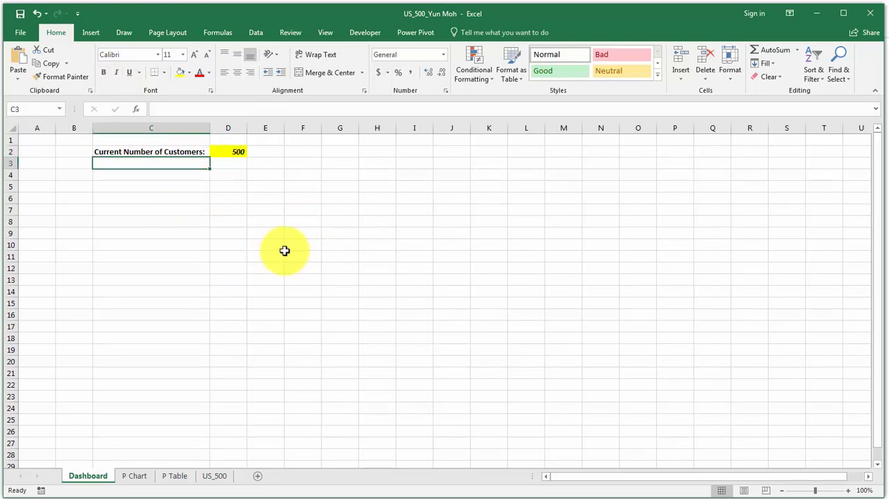
{"action": "left_click", "coordinate": [116, 185]}
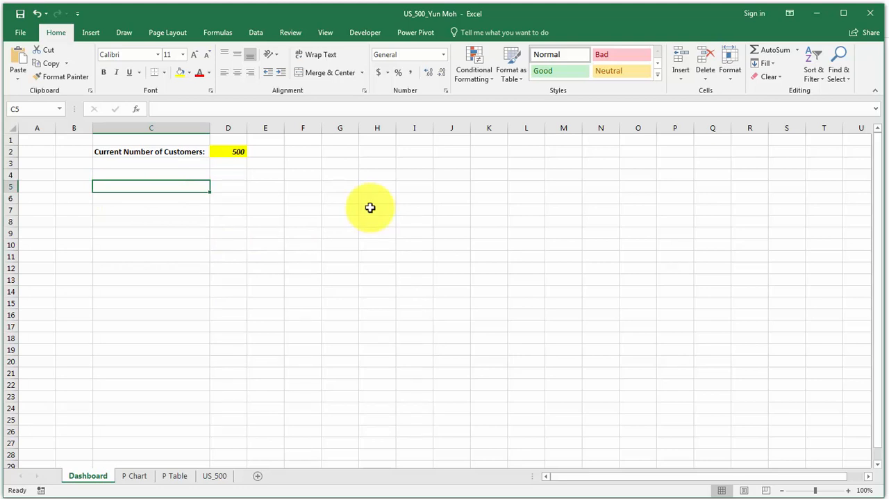
{"action": "type", "text": "Number"}
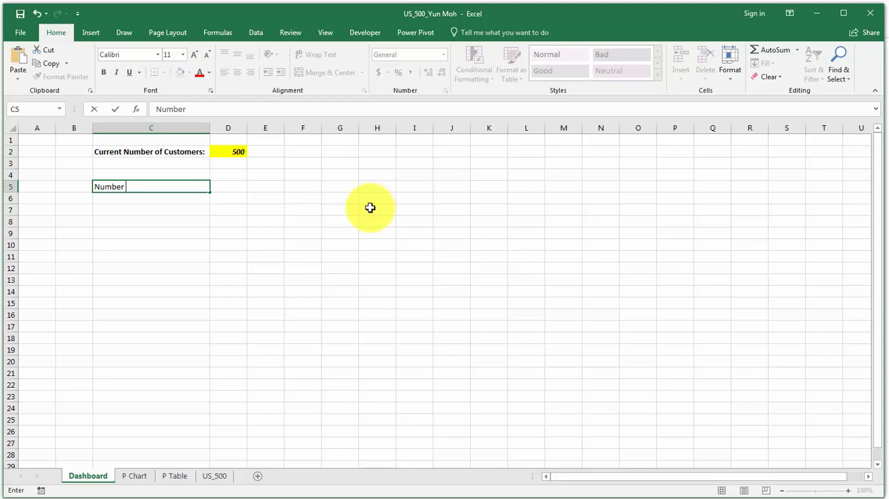
{"action": "type", "text": " of Customers in"}
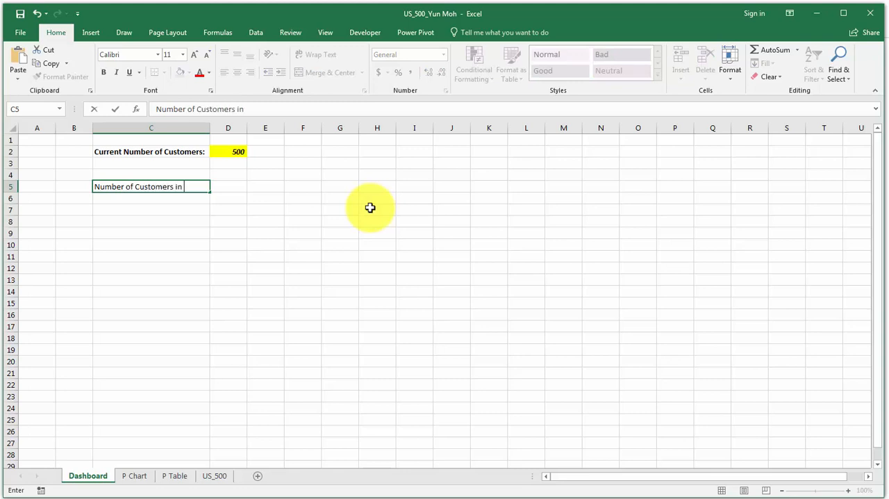
{"action": "type", "text": " WA"}
{"action": "key", "text": "ctrl+Return"}
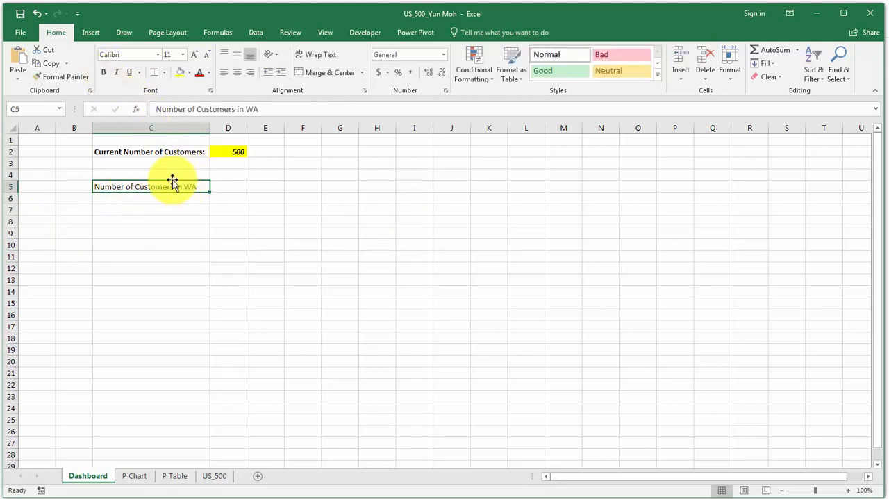
{"action": "left_click", "coordinate": [103, 72]}
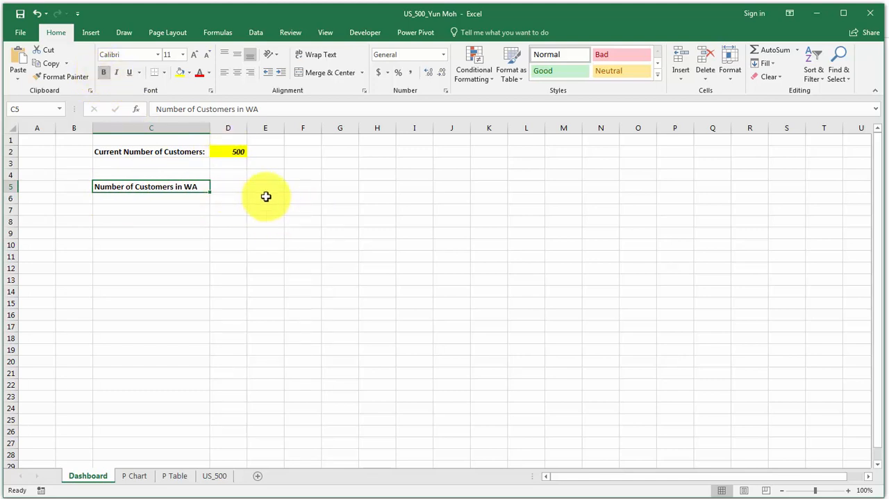
Copy the "Total of WA" PivotChart from the P Chart sheet.
{"action": "left_click", "coordinate": [134, 476]}
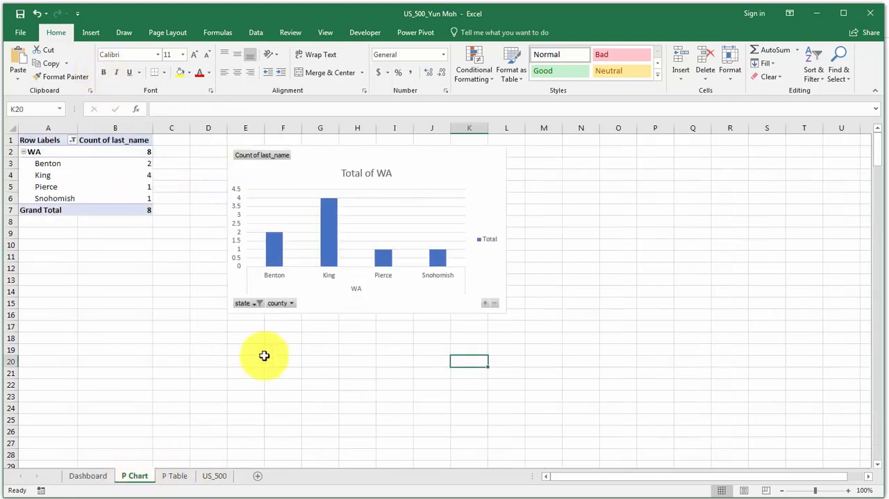
{"action": "left_click", "coordinate": [443, 192]}
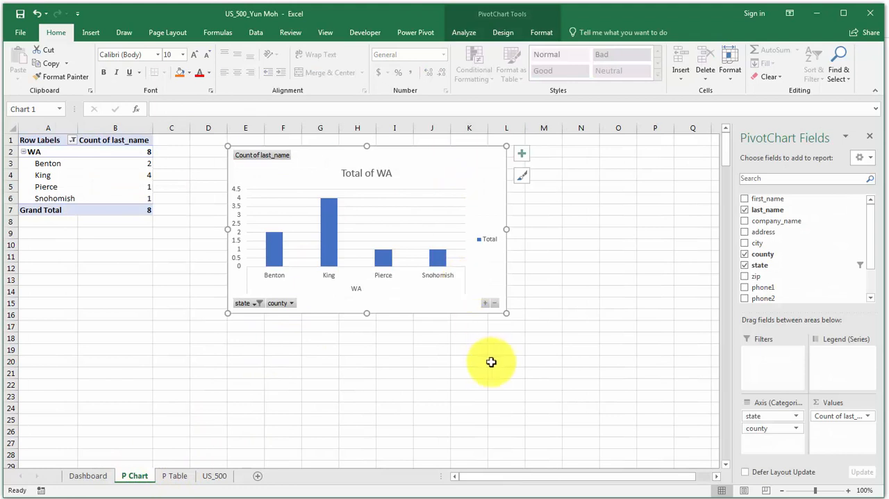
{"action": "right_click", "coordinate": [452, 160]}
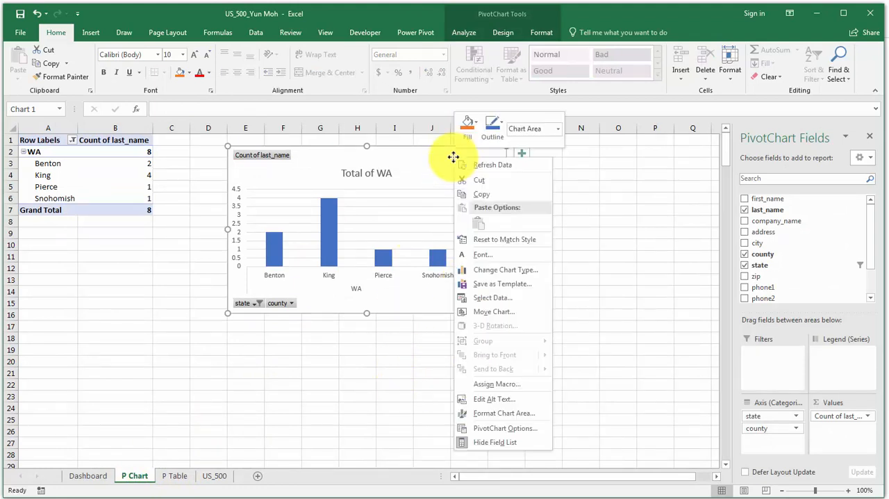
{"action": "left_click", "coordinate": [490, 194]}
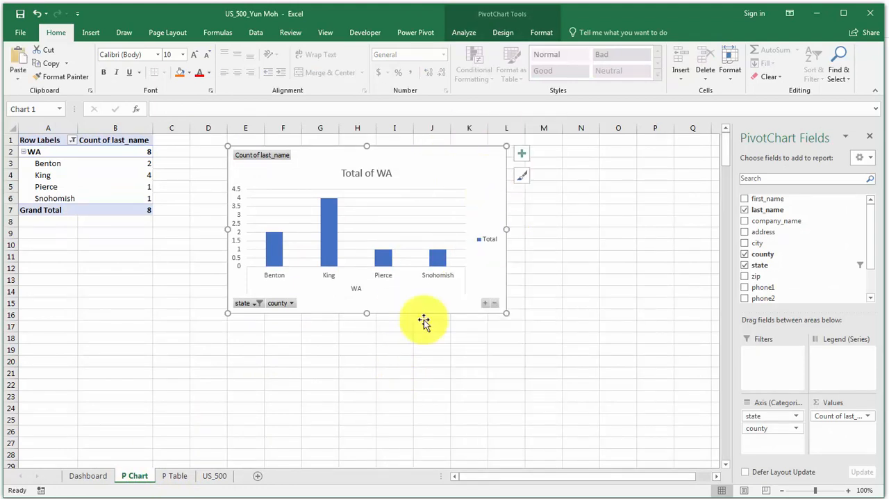
Paste the copied PivotChart at cell D5 of the Dashboard sheet and nudge it slightly away from the WA label.
{"action": "left_click", "coordinate": [85, 476]}
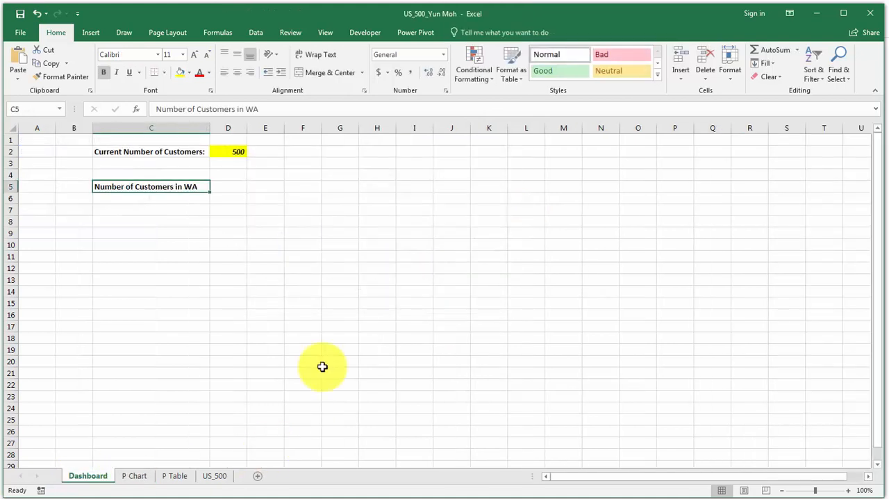
{"action": "left_click", "coordinate": [238, 188]}
{"action": "right_click", "coordinate": [238, 187]}
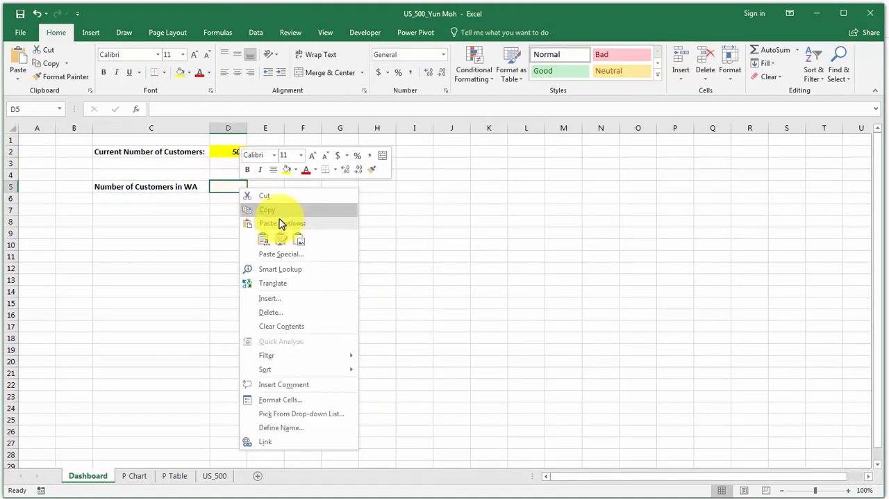
{"action": "left_click", "coordinate": [264, 240]}
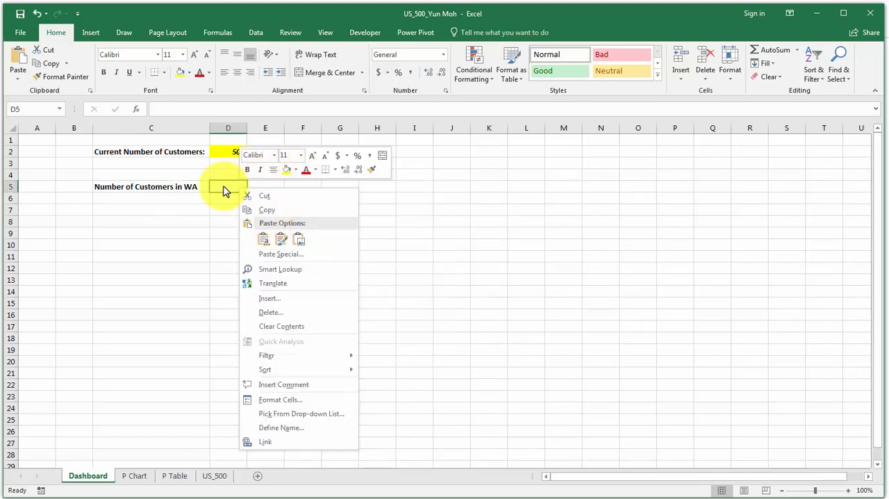
{"action": "left_click", "coordinate": [264, 239]}
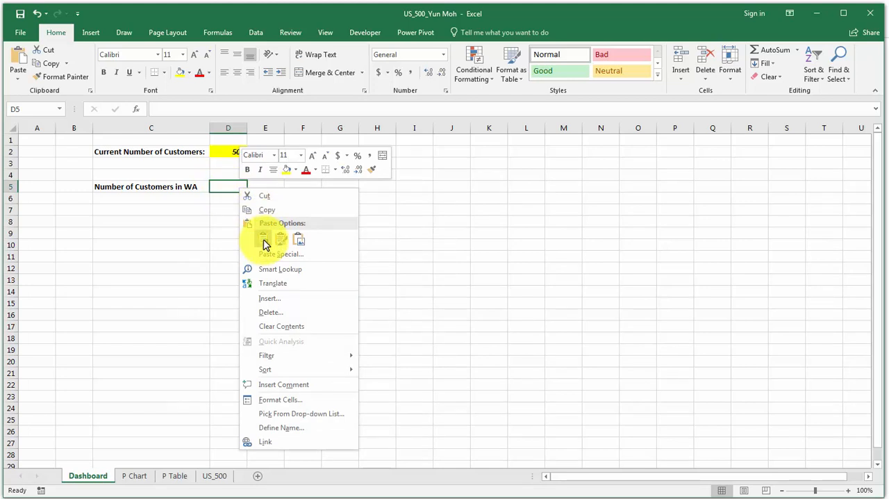
{"action": "left_click", "coordinate": [264, 241]}
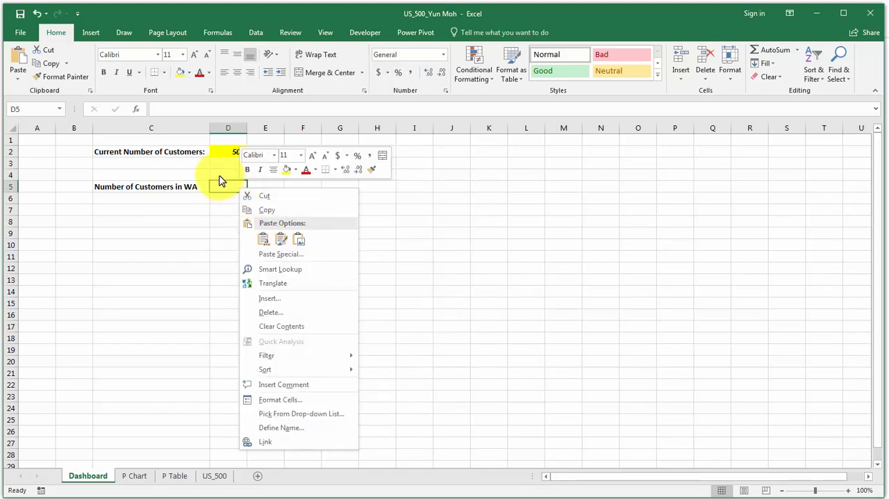
{"action": "left_click", "coordinate": [282, 242]}
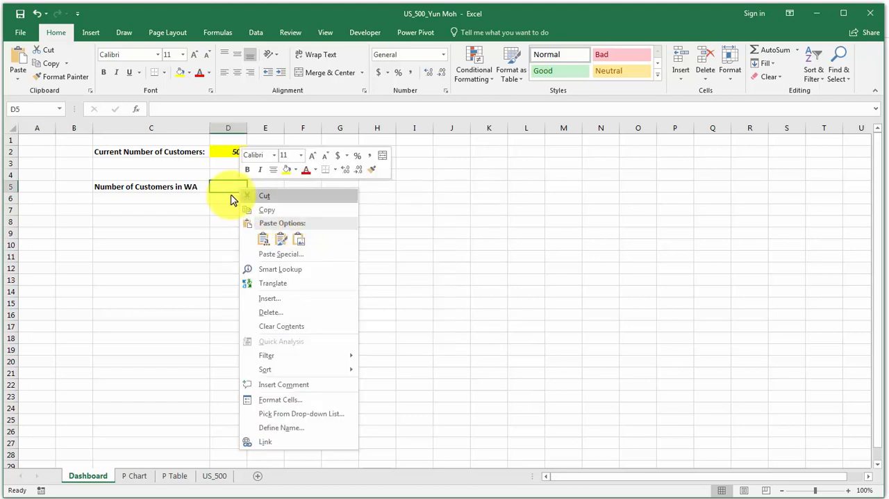
{"action": "left_click", "coordinate": [264, 244]}
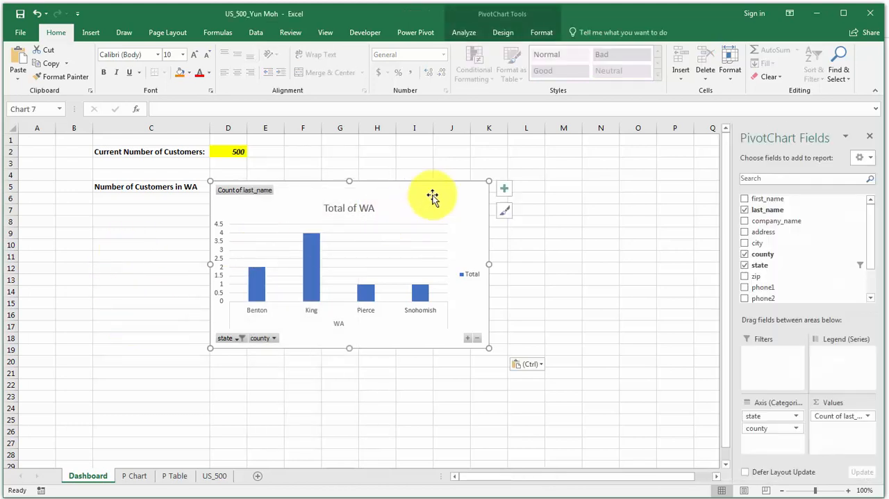
{"action": "left_click_drag", "start_coordinate": [432, 196], "coordinate": [439, 196]}
Enter the label "States over 20 Customers" in cell C20, make it bold and select cell D20 beside it.
{"action": "left_click", "coordinate": [168, 369]}
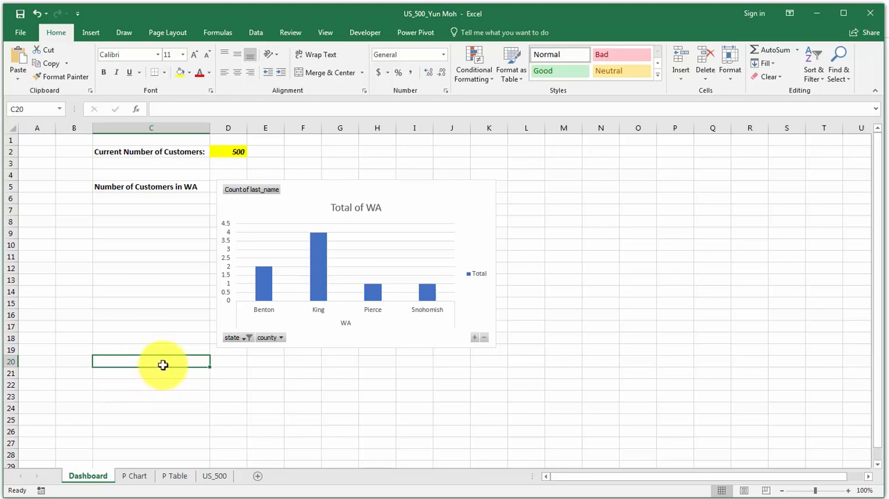
{"action": "type", "text": "States"}
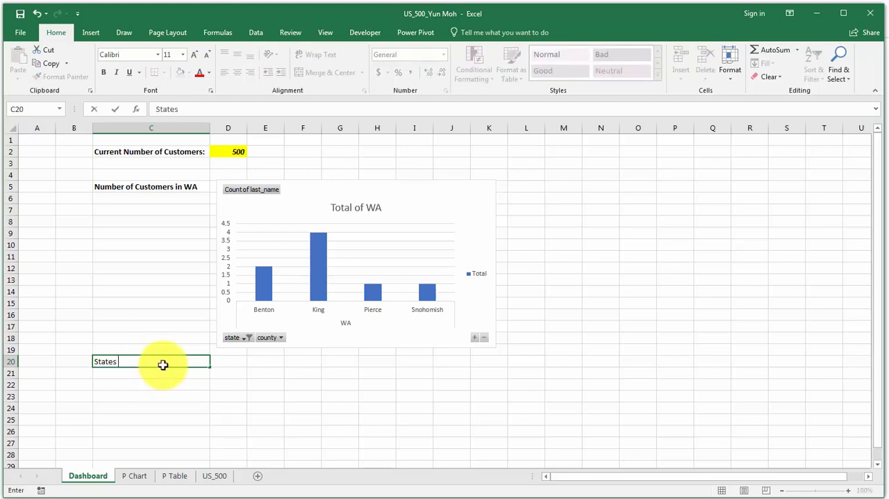
{"action": "type", "text": " over 20 Customers"}
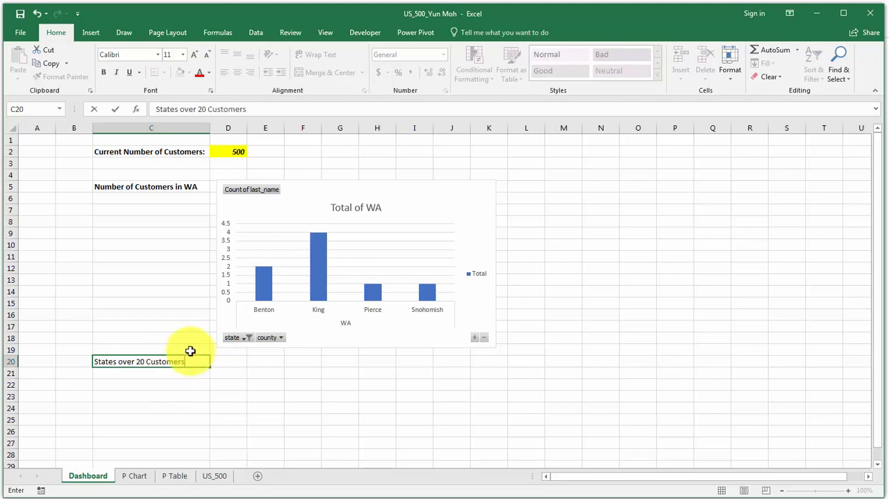
{"action": "left_click_drag", "start_coordinate": [200, 361], "coordinate": [96, 361]}
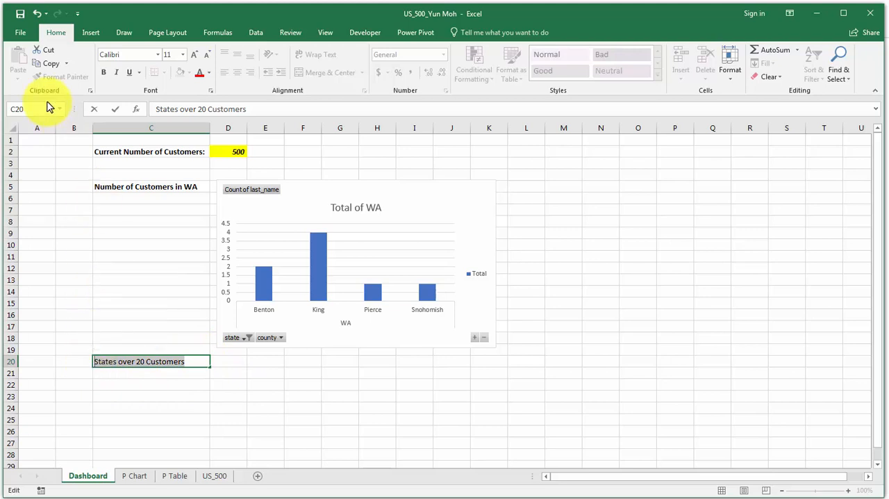
{"action": "left_click", "coordinate": [104, 72]}
{"action": "left_click", "coordinate": [219, 362]}
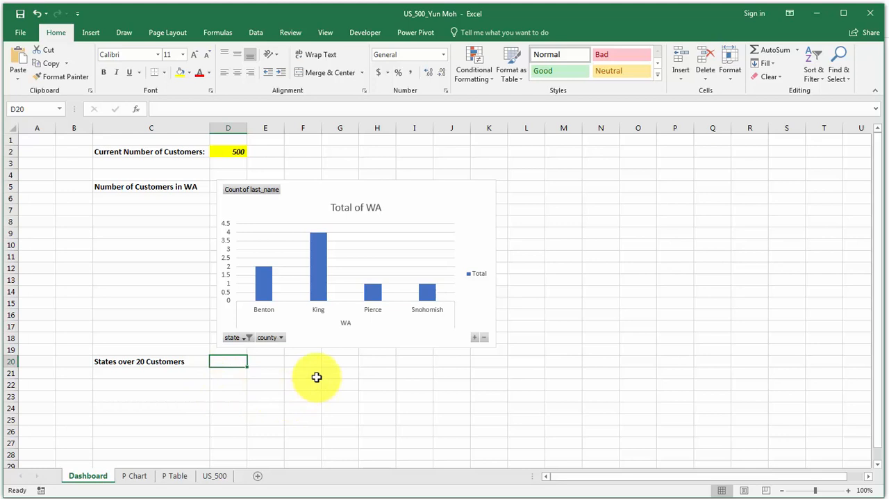
Copy the states PivotTable, range A3:B11, from the P Table sheet and paste it as a link at cell D20 of the Dashboard sheet.
{"action": "left_click", "coordinate": [178, 476]}
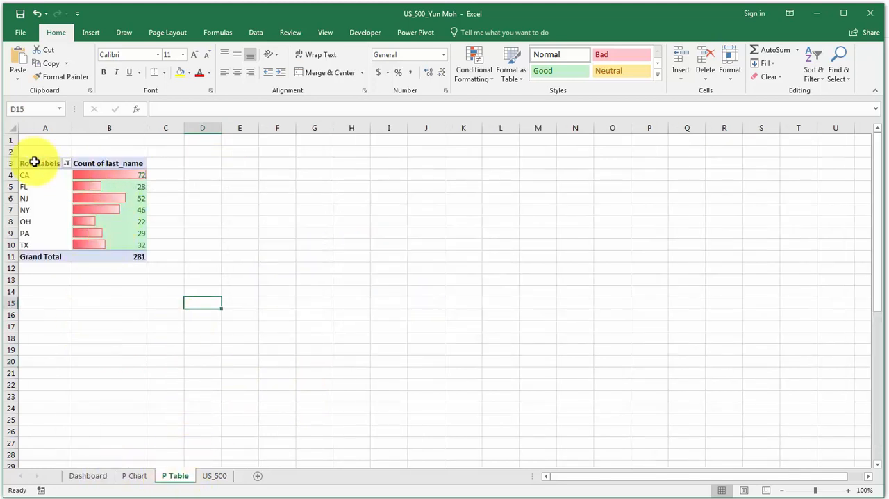
{"action": "left_click_drag", "start_coordinate": [32, 163], "coordinate": [123, 252]}
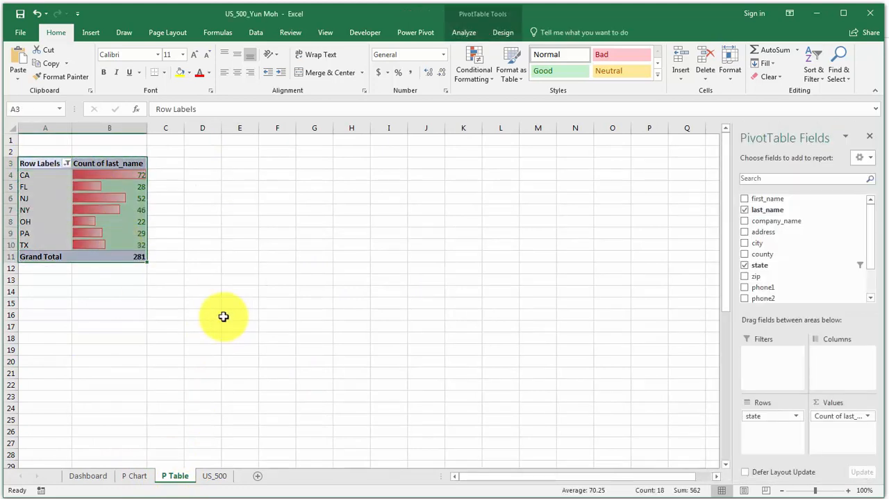
{"action": "key", "text": "ctrl+c"}
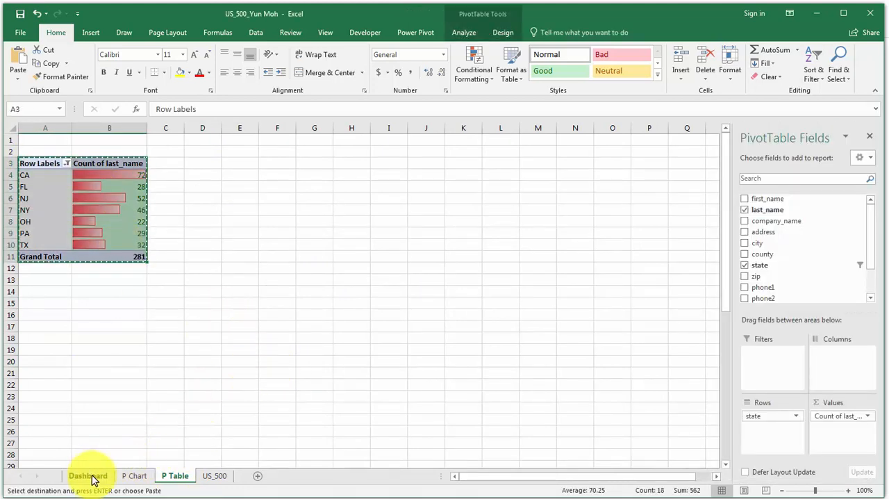
{"action": "left_click", "coordinate": [88, 476]}
{"action": "right_click", "coordinate": [227, 361]}
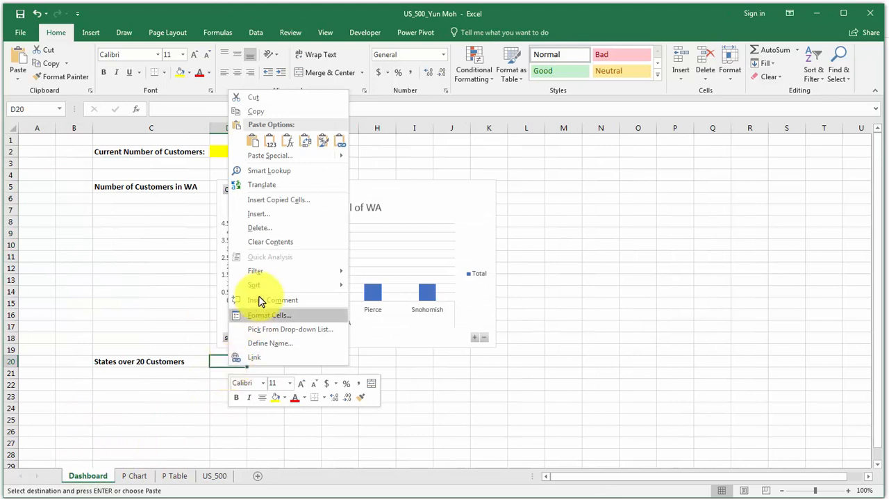
{"action": "left_click", "coordinate": [341, 147]}
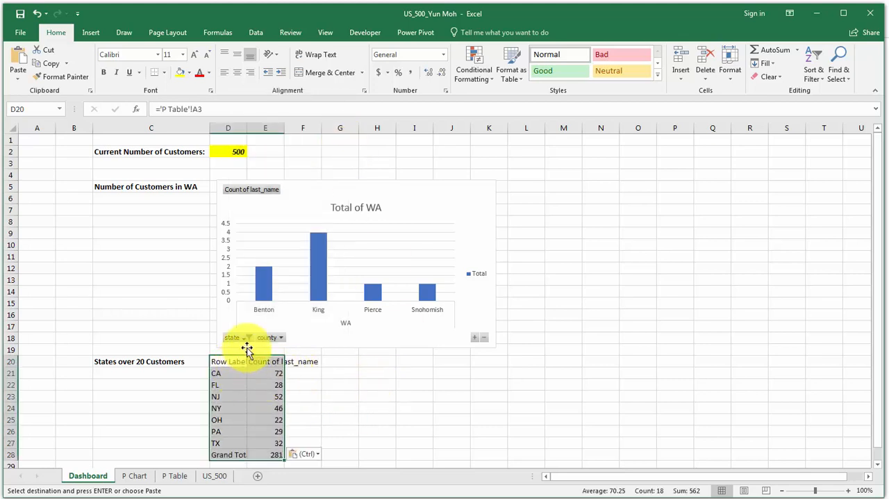
Auto-fit the widths of columns D and E to the linked states table's contents.
{"action": "double_click", "coordinate": [247, 127]}
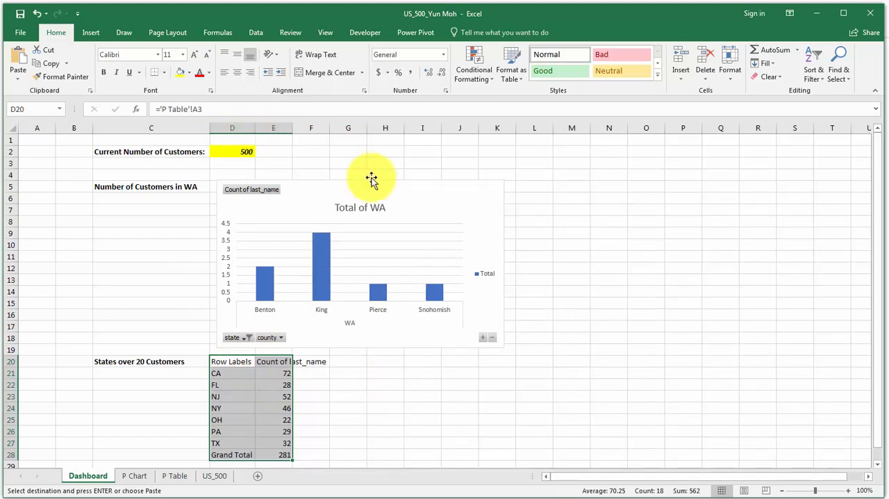
{"action": "double_click", "coordinate": [293, 128]}
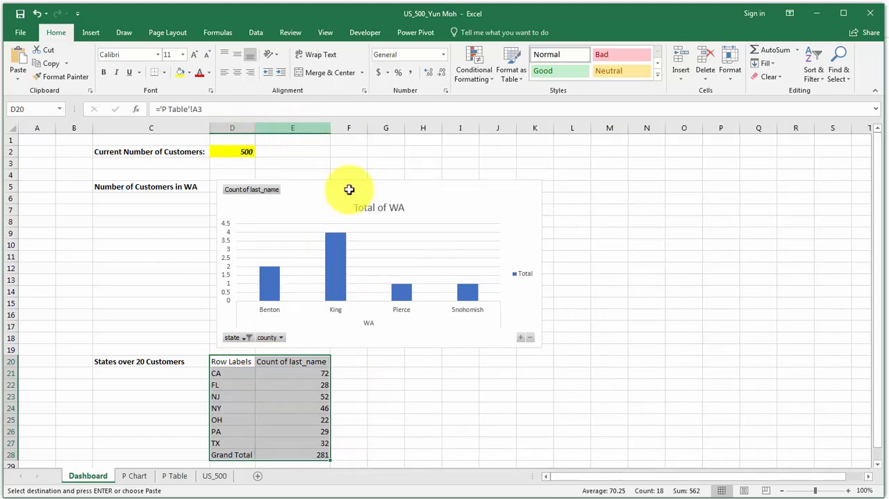
{"action": "left_click", "coordinate": [378, 384]}
Format range D20:E28 as a table with headers in a green Light style with a solid header row, accepting conversion of header formulas to static text.
{"action": "left_click_drag", "start_coordinate": [232, 362], "coordinate": [293, 453]}
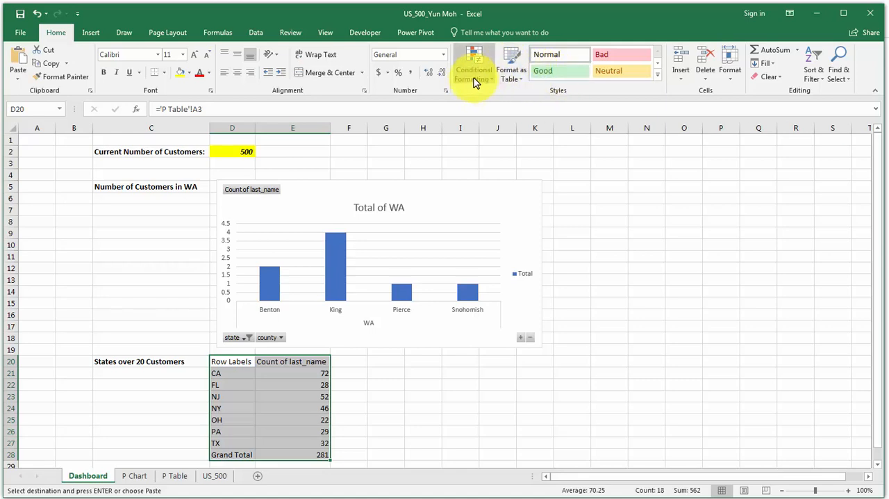
{"action": "left_click", "coordinate": [512, 73]}
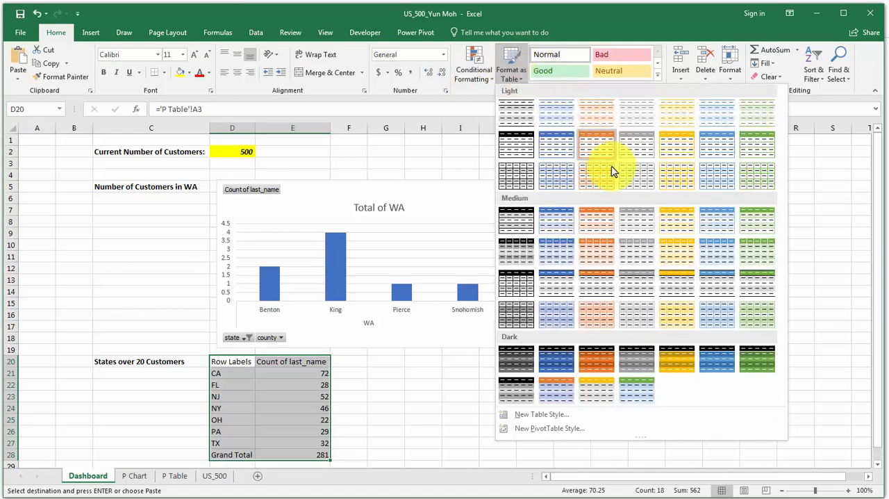
{"action": "left_click", "coordinate": [753, 153]}
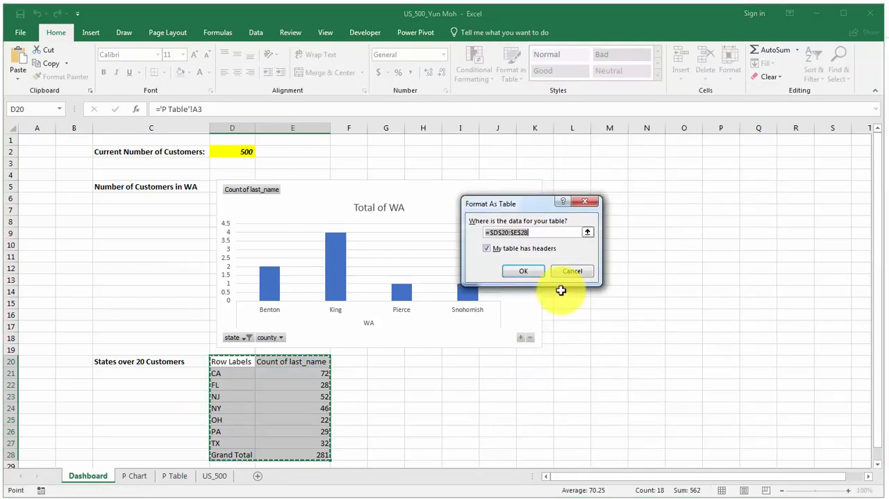
{"action": "left_click", "coordinate": [526, 273]}
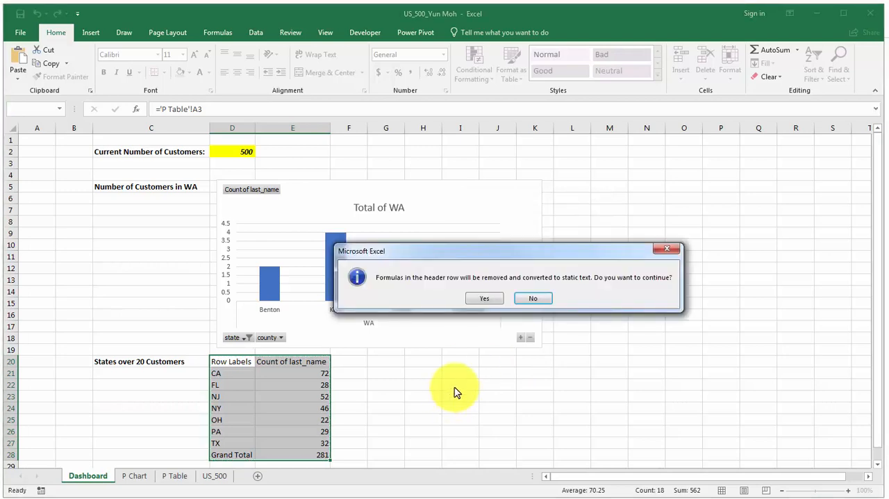
{"action": "left_click", "coordinate": [484, 298]}
{"action": "left_click", "coordinate": [440, 406]}
{"action": "scroll", "coordinate": [472, 415], "scroll_direction": "down", "scroll_amount": 2}
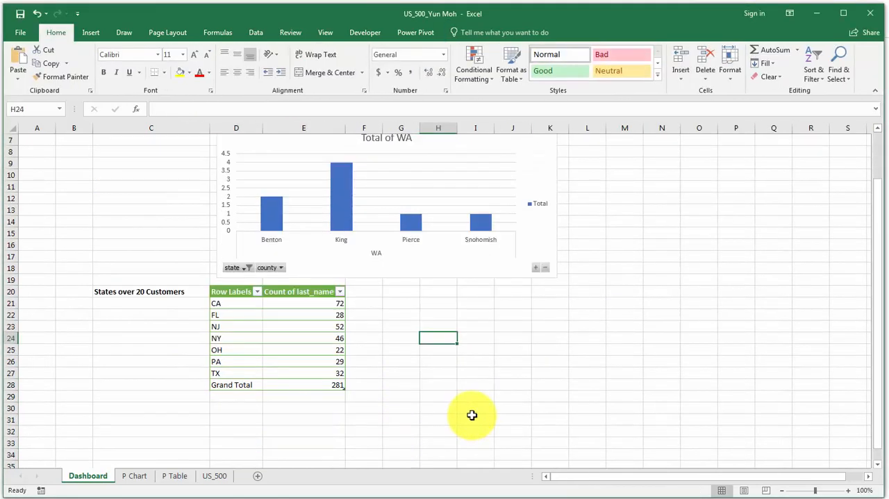
{"action": "scroll", "coordinate": [548, 391], "scroll_direction": "up", "scroll_amount": 2}
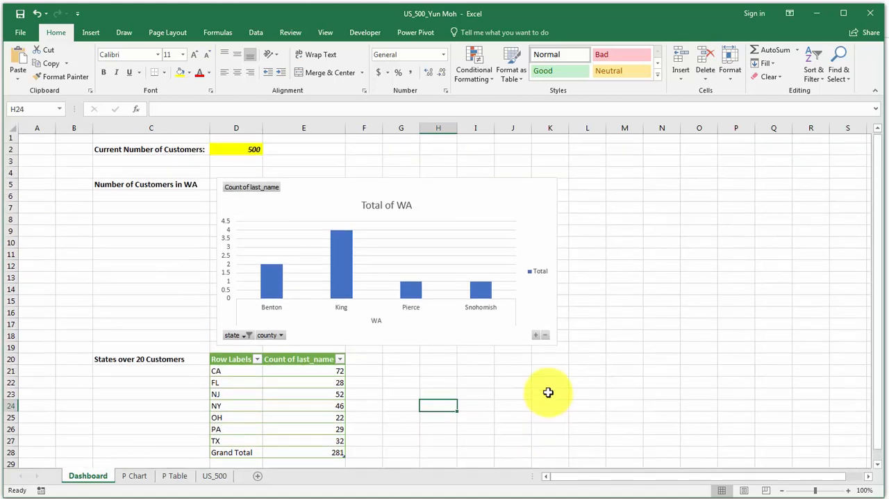